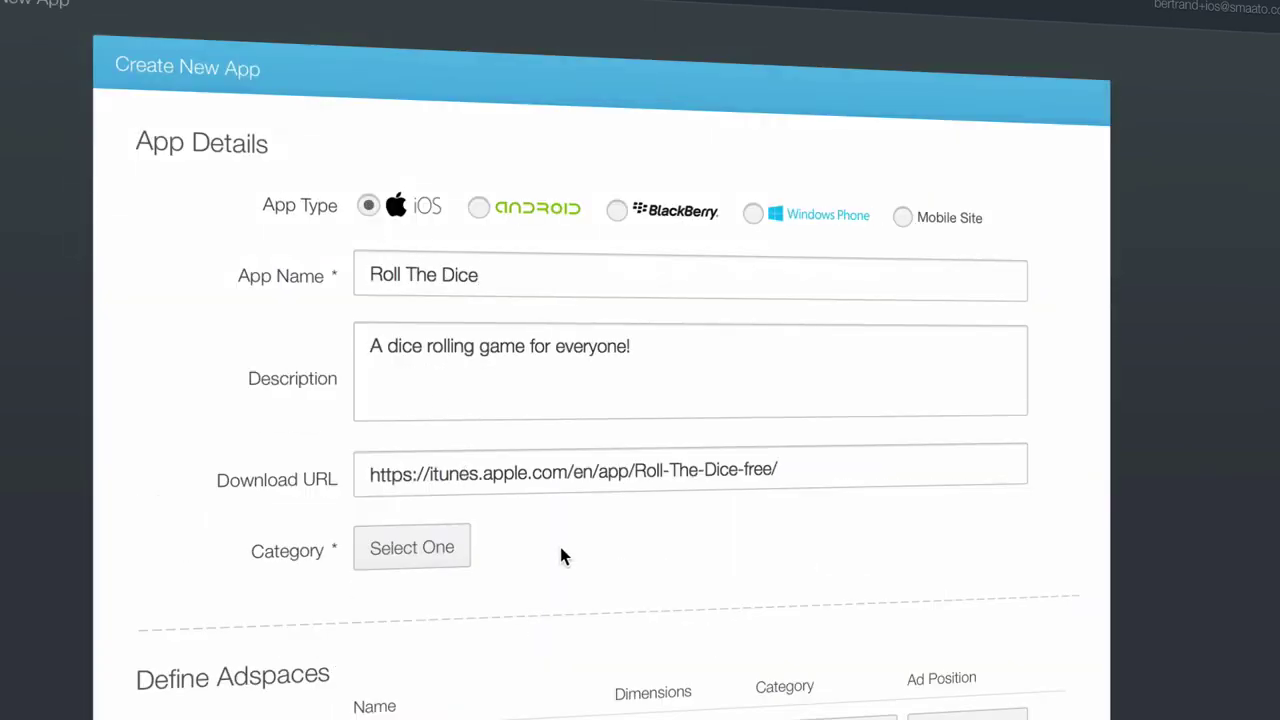
- Set the app category to Arts & Entertainment and place the Start Screen adspace in the Footer
click(446, 550)
scroll(460, 665, down, 1)
scroll(460, 665, down, 5)
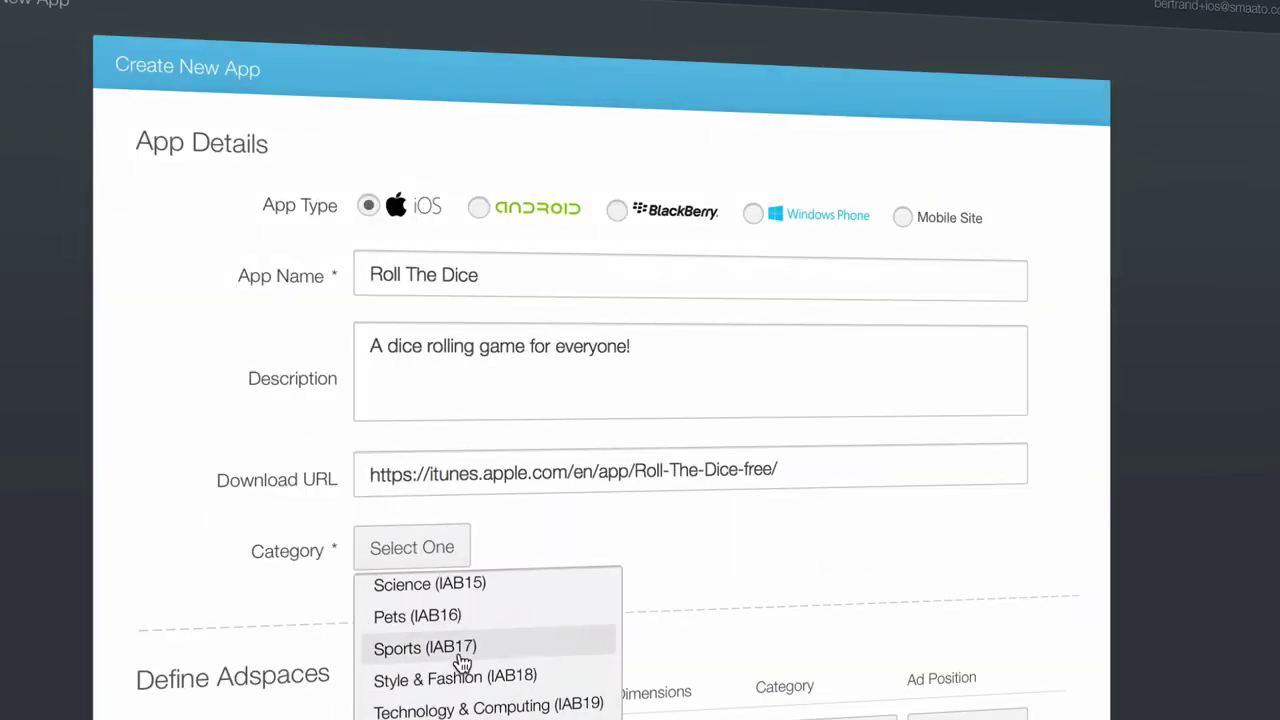
scroll(503, 660, up, 5)
scroll(386, 660, up, 1)
click(420, 585)
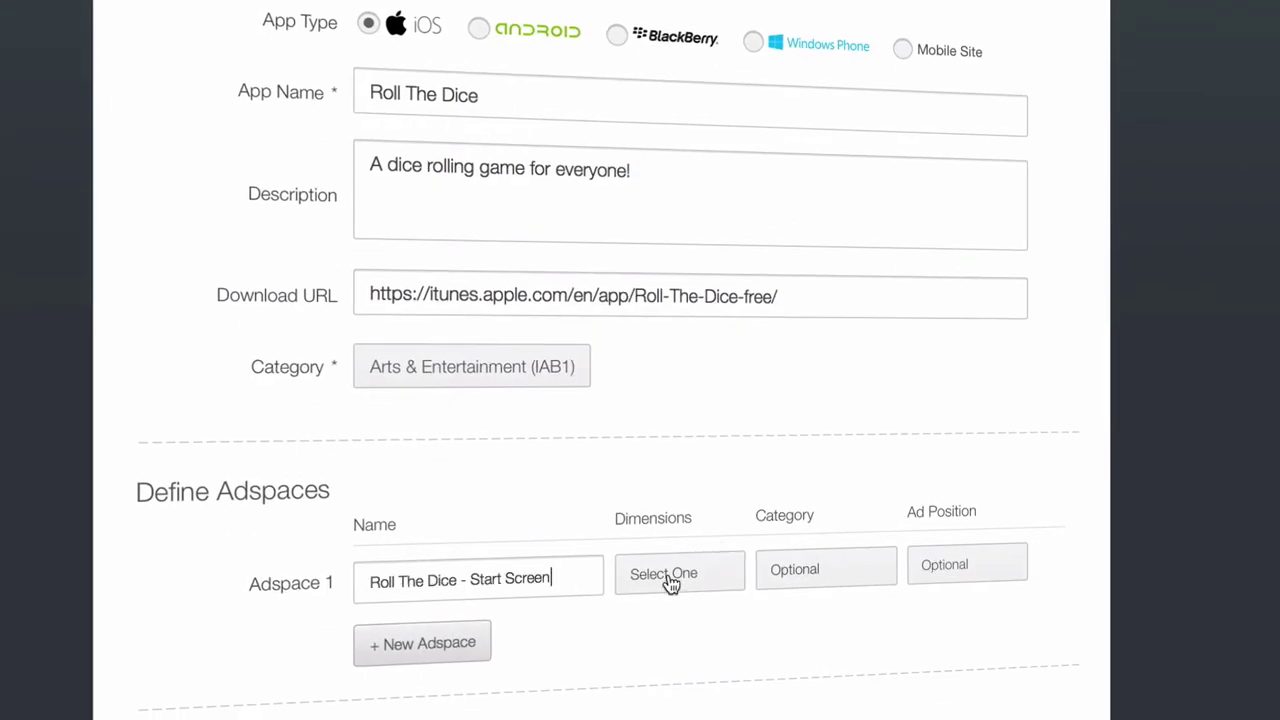
click(680, 576)
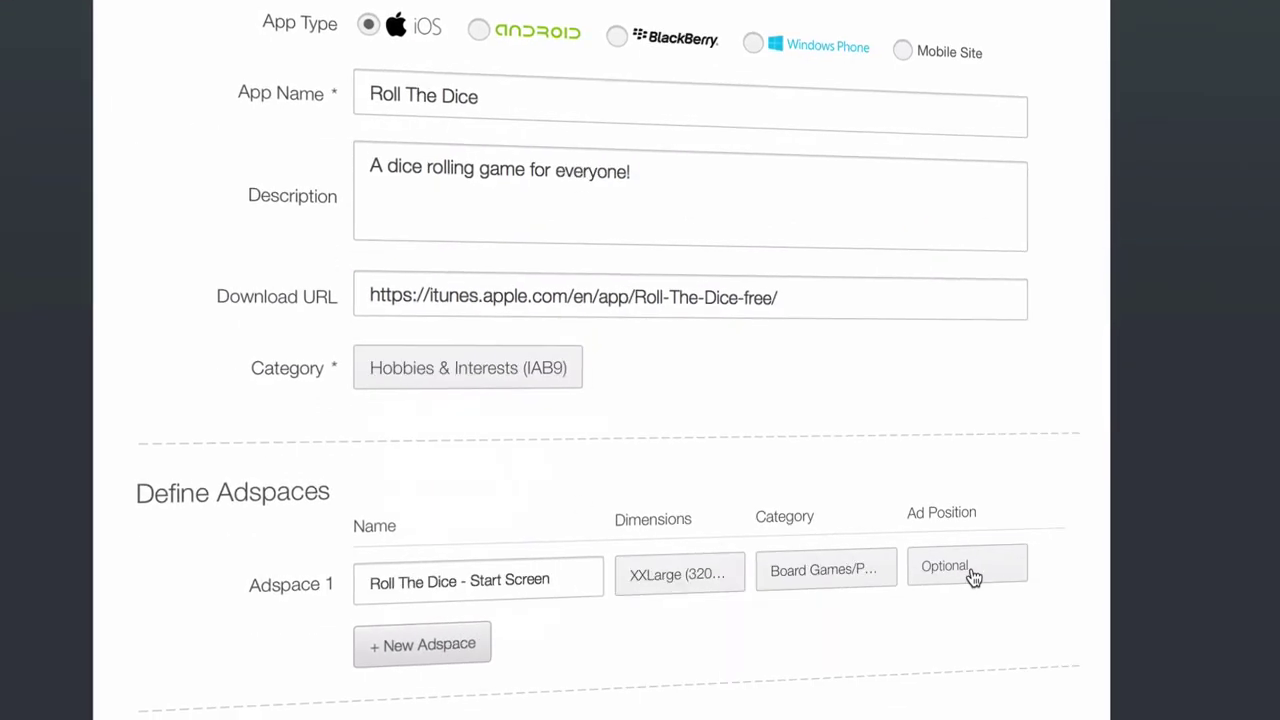
click(966, 567)
click(950, 470)
- Save Roll The Dice and review its Ad Tags and API integration options
click(454, 680)
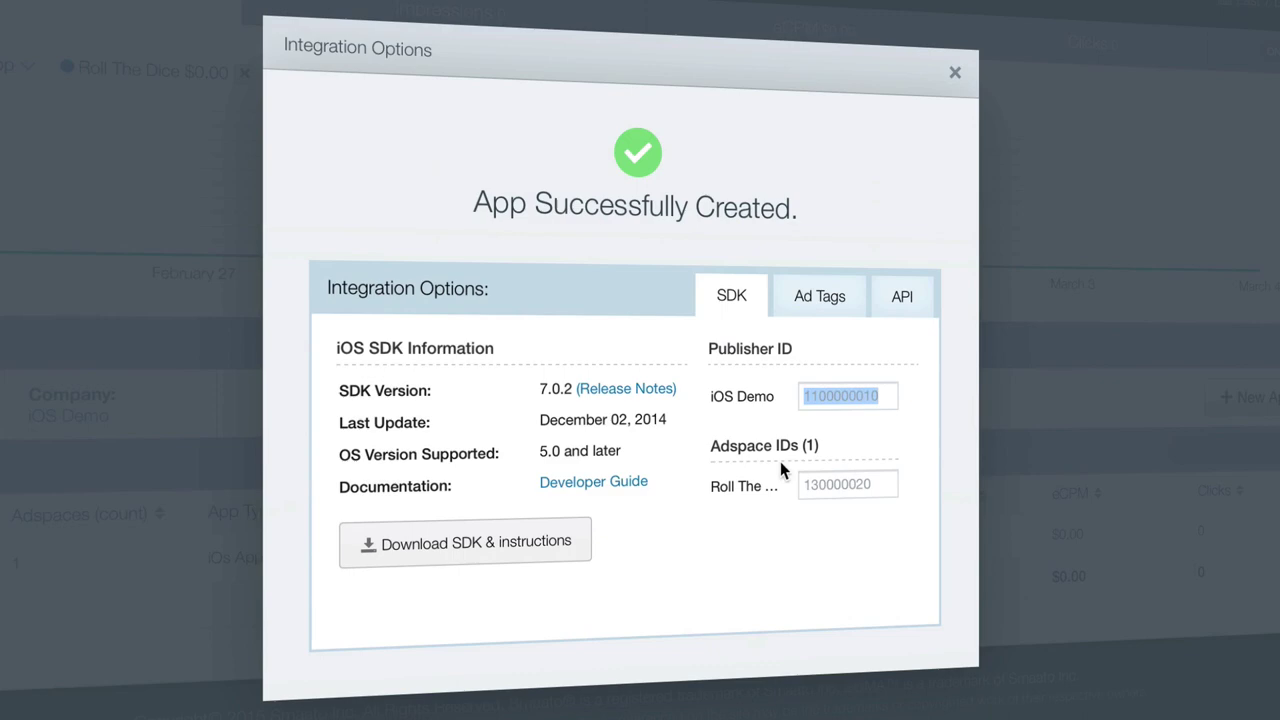
click(819, 296)
click(902, 296)
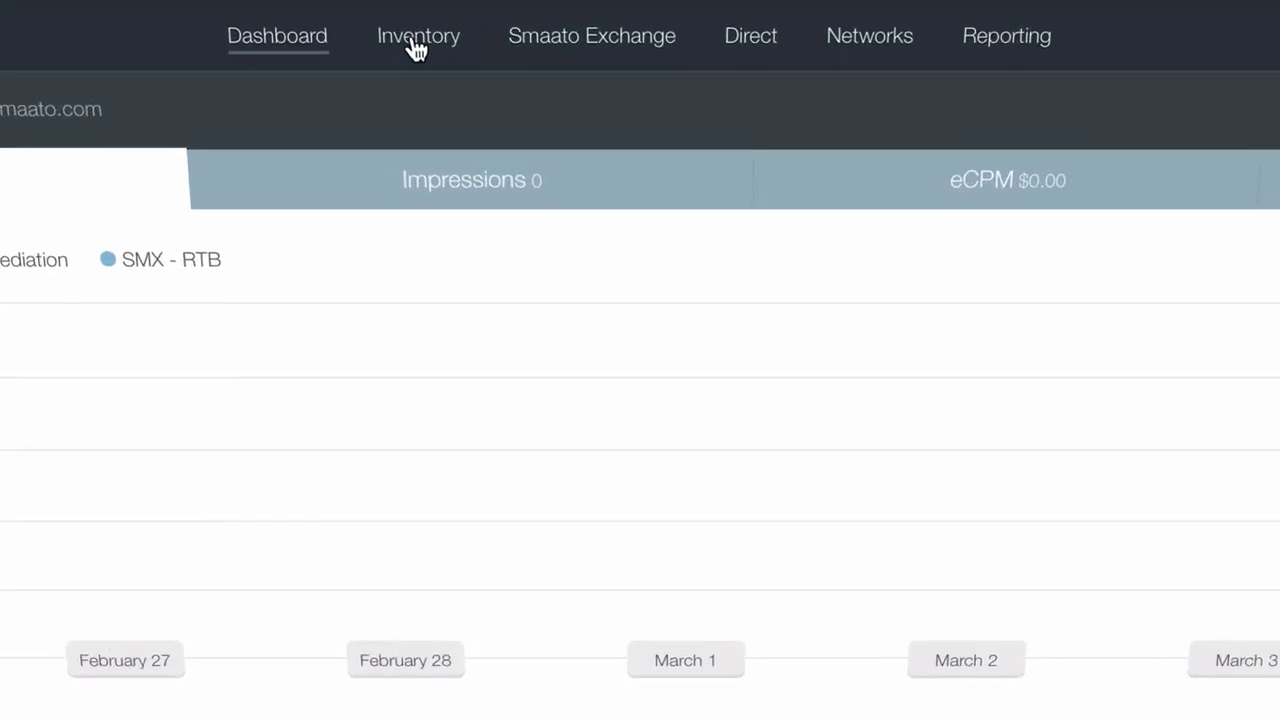
- Go to the Inventory page, where Roll The Dice is listed with 1 adspace
click(441, 25)
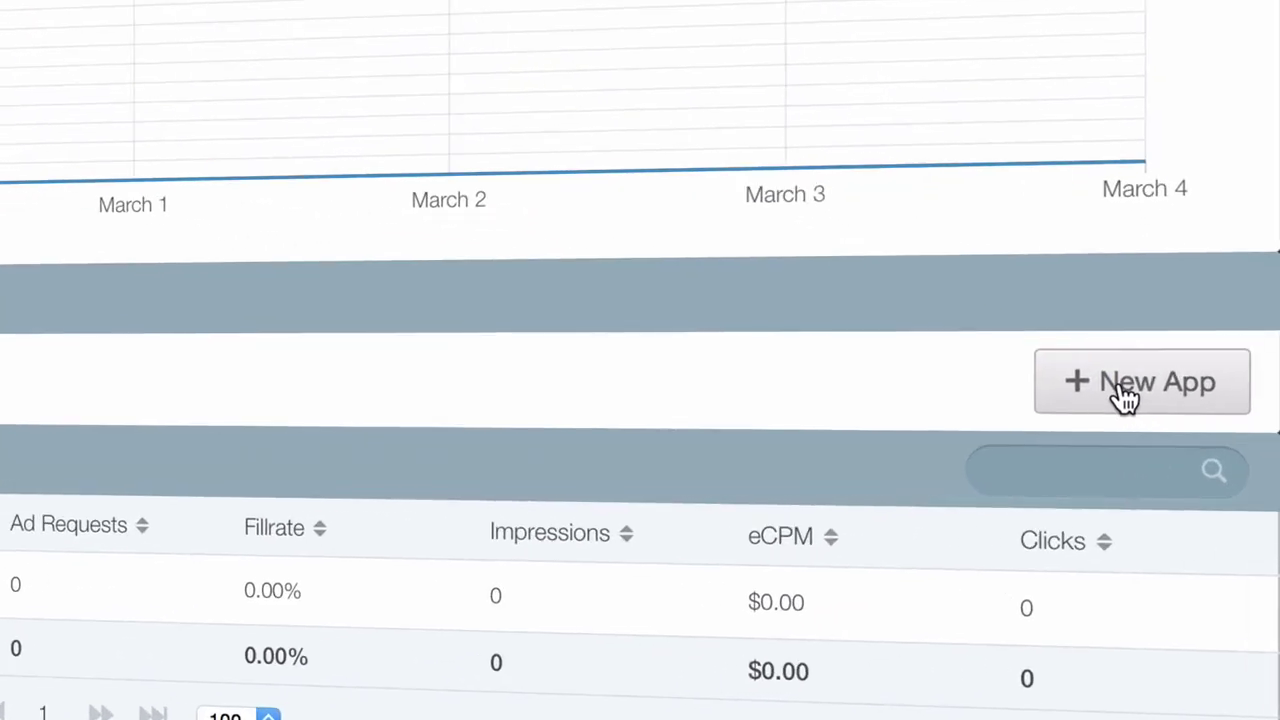
- Start a new iOS app named 'News Flash'
click(1119, 382)
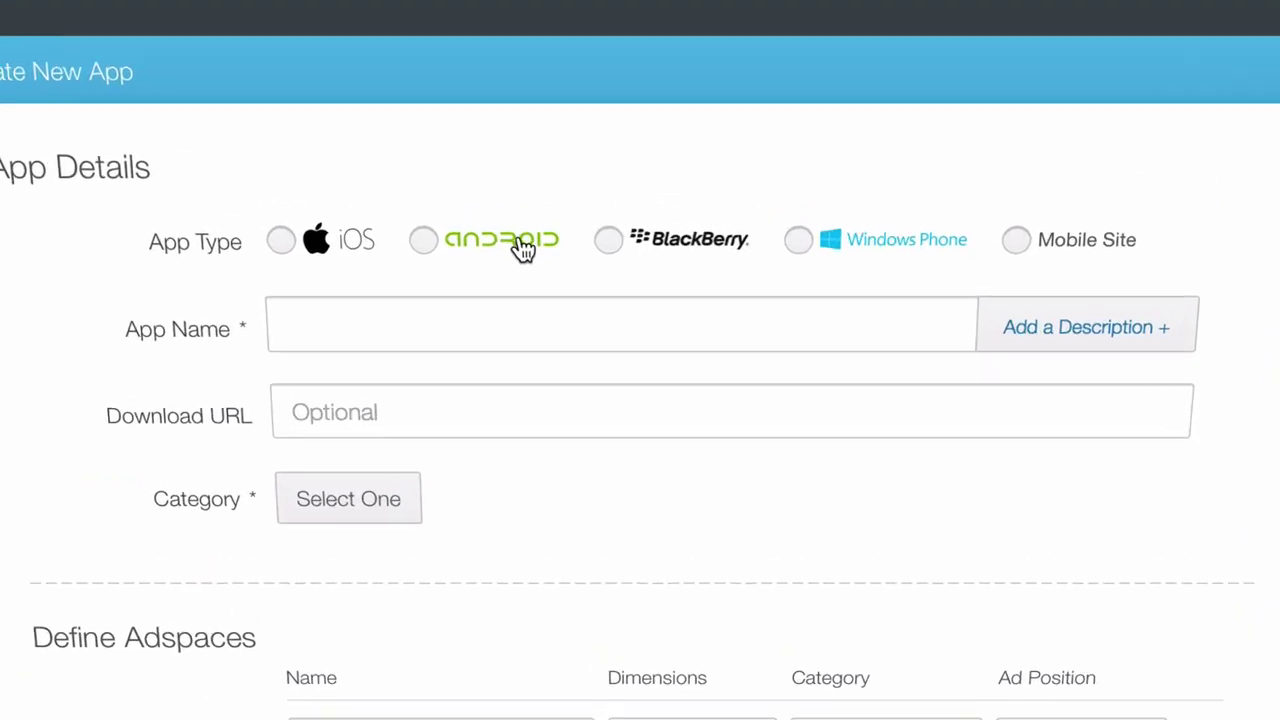
click(283, 246)
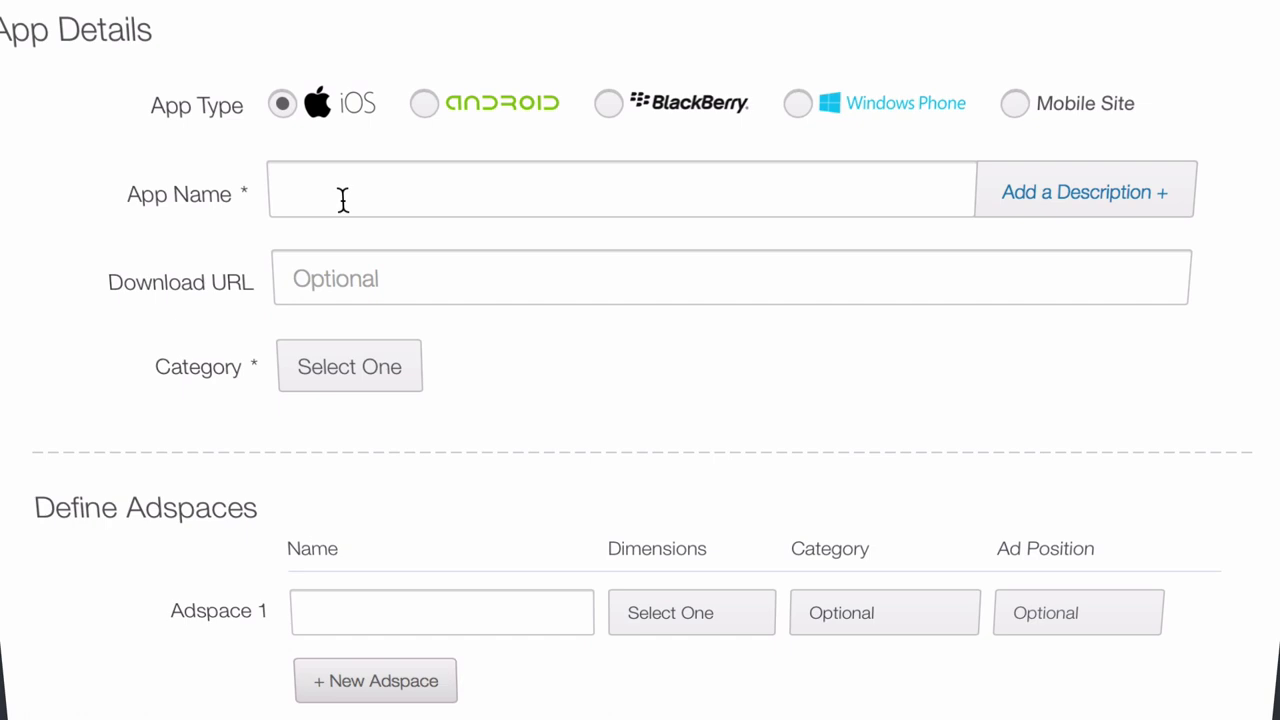
click(343, 240)
text(News Flash)
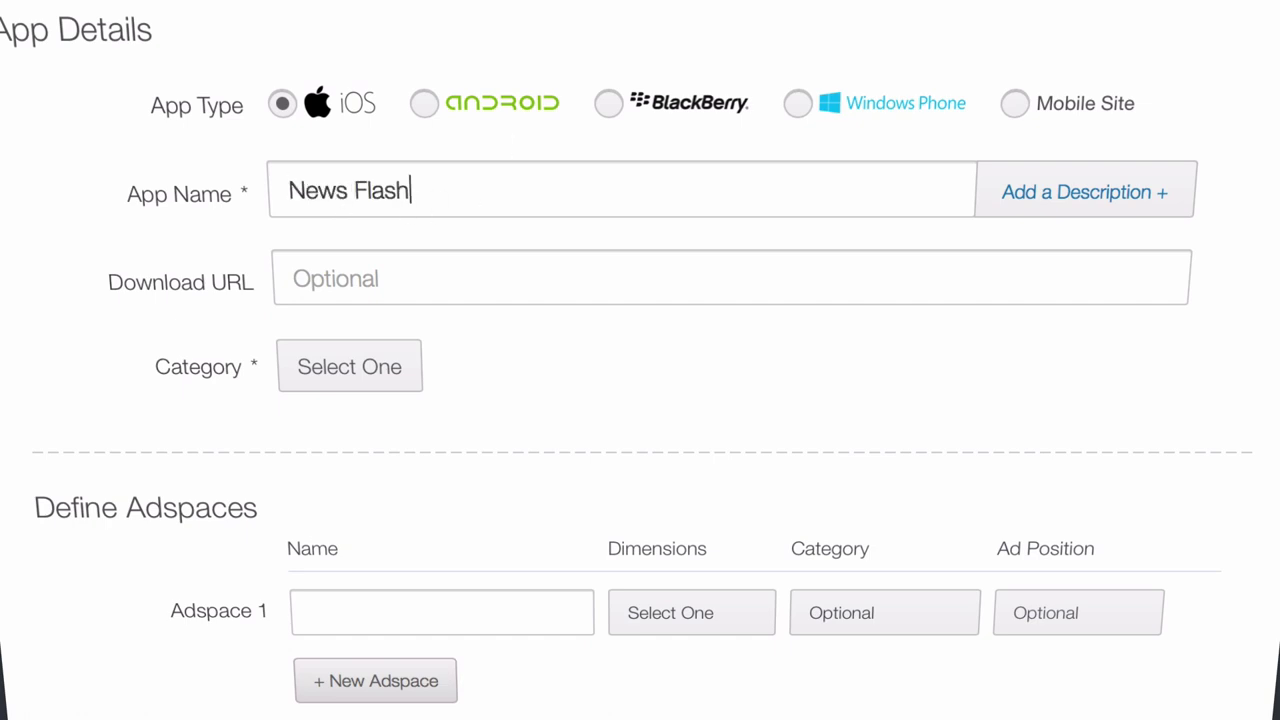
- Paste the app's iTunes download URL and set its category to News (IAB12)
click(395, 280)
text(https://itunes.apple.com/us/app/News-Flash/)
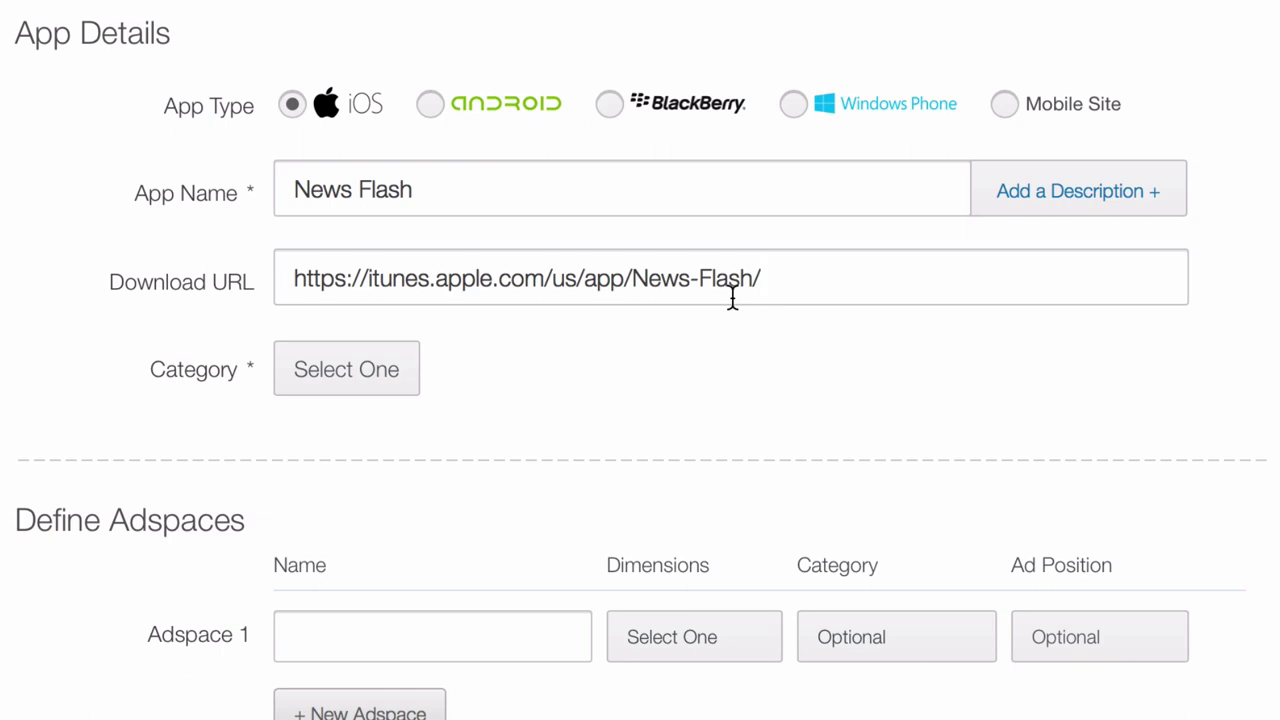
click(380, 372)
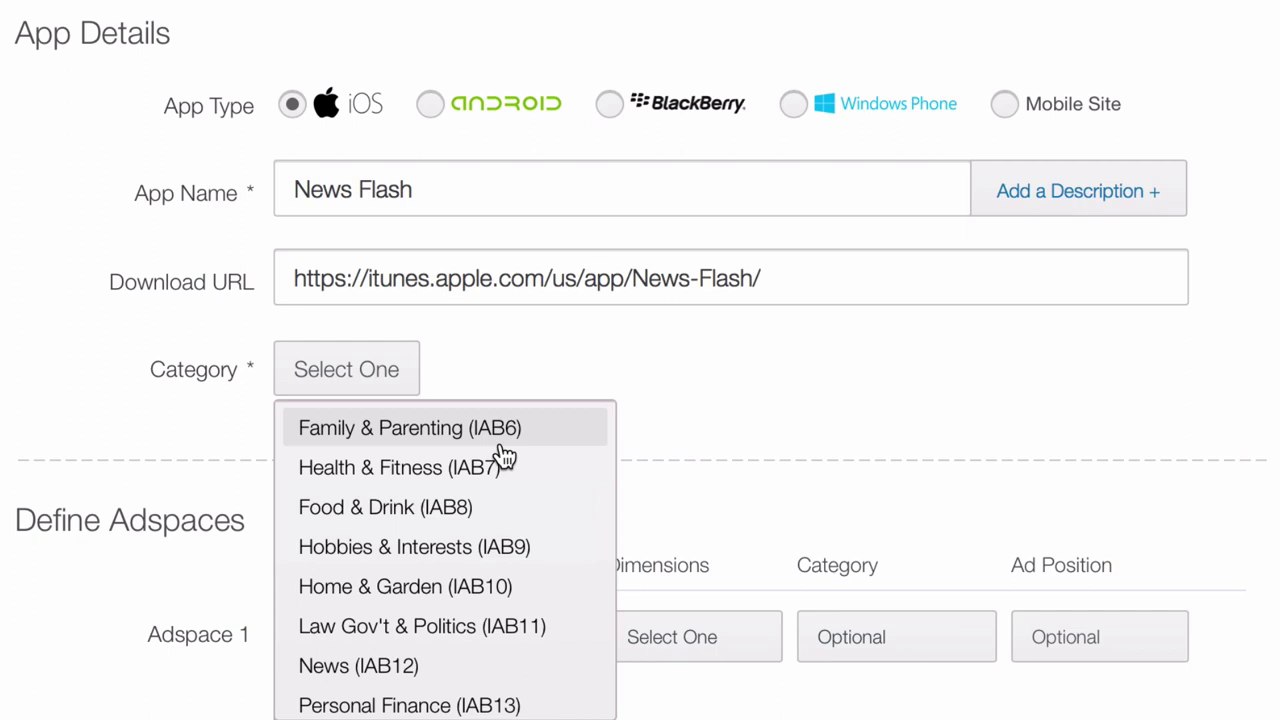
scroll(551, 571, down, 1)
click(443, 611)
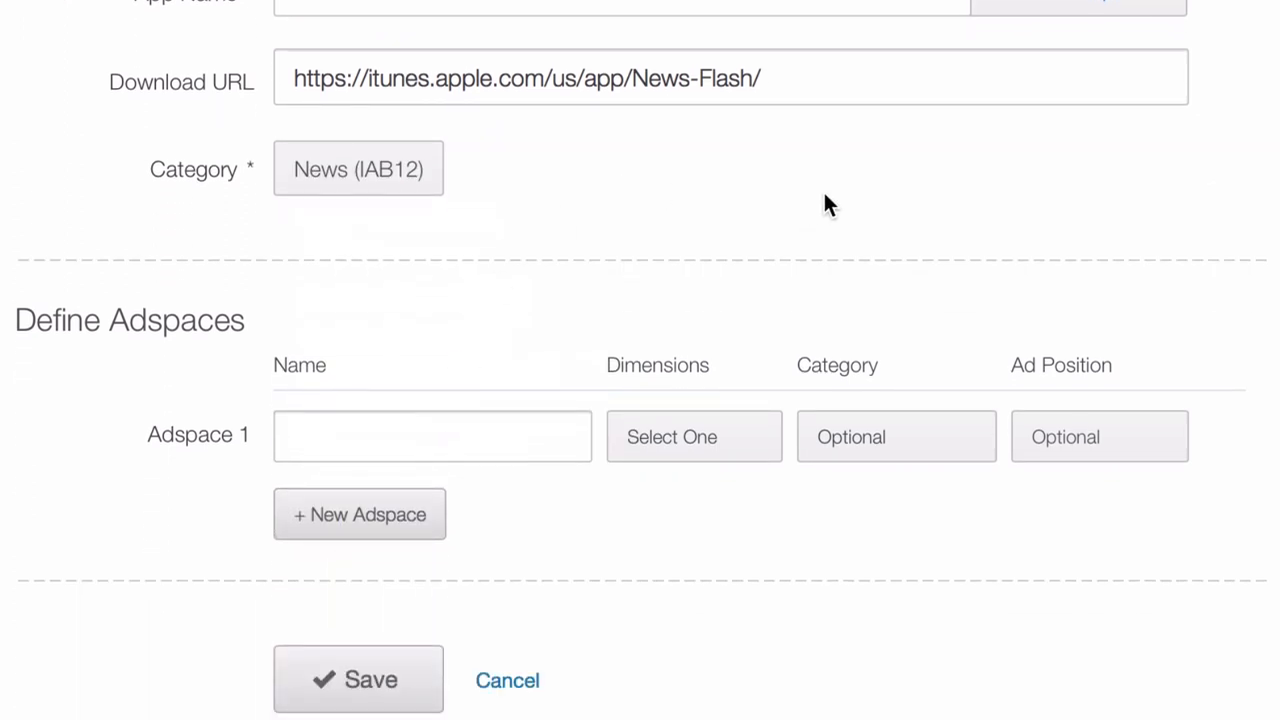
- Name Adspace 1 'News Flash - Main Page' with Xlarge (300x50), International News category and Footer position
click(457, 440)
text(News Flash - Main Page)
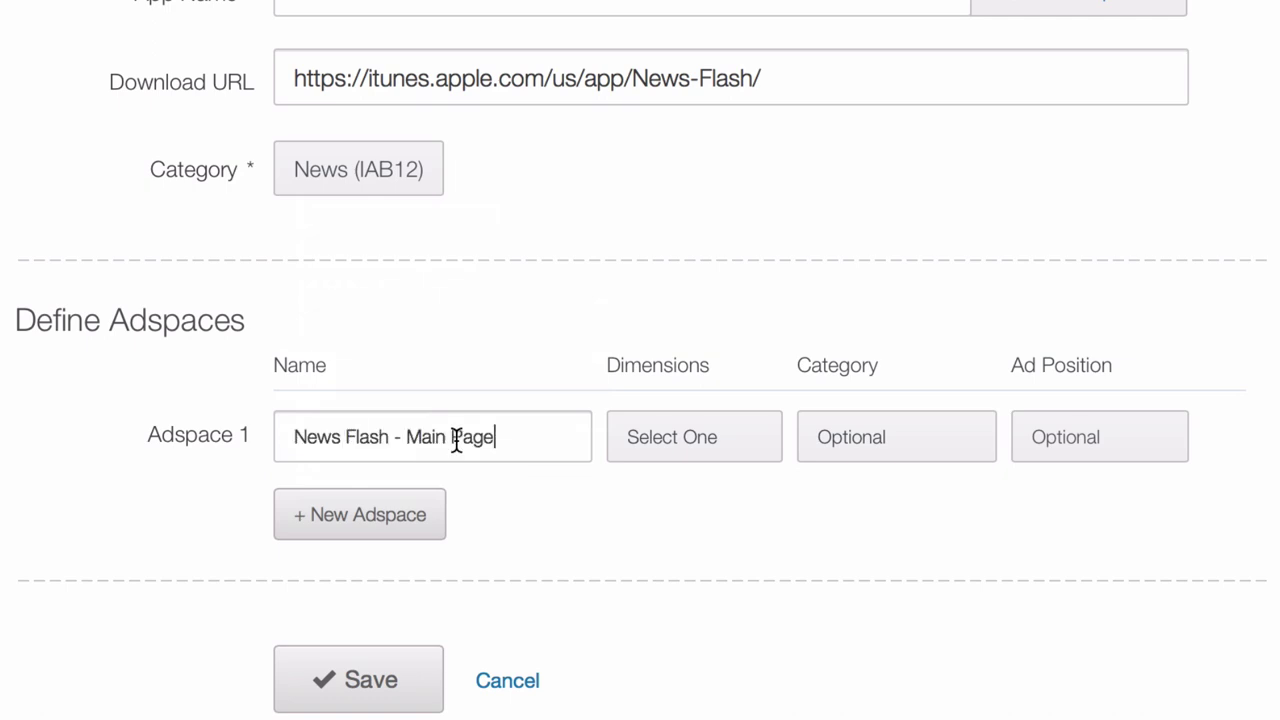
click(672, 448)
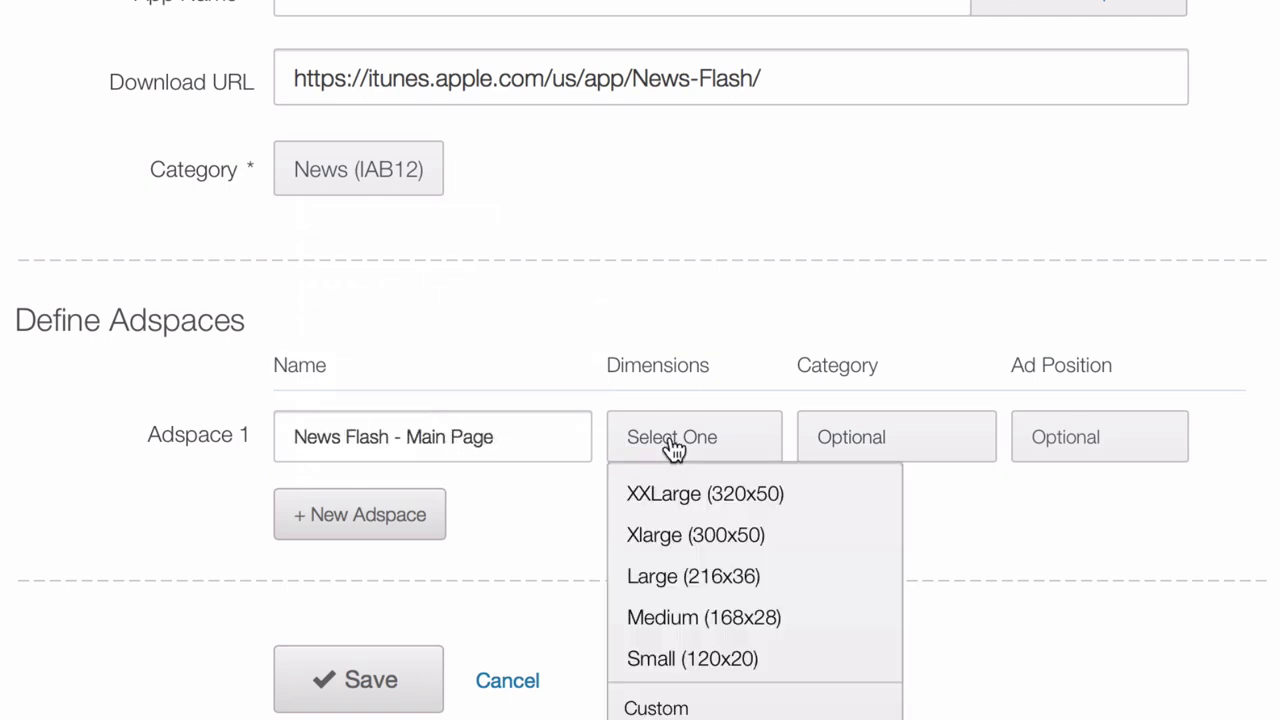
click(698, 543)
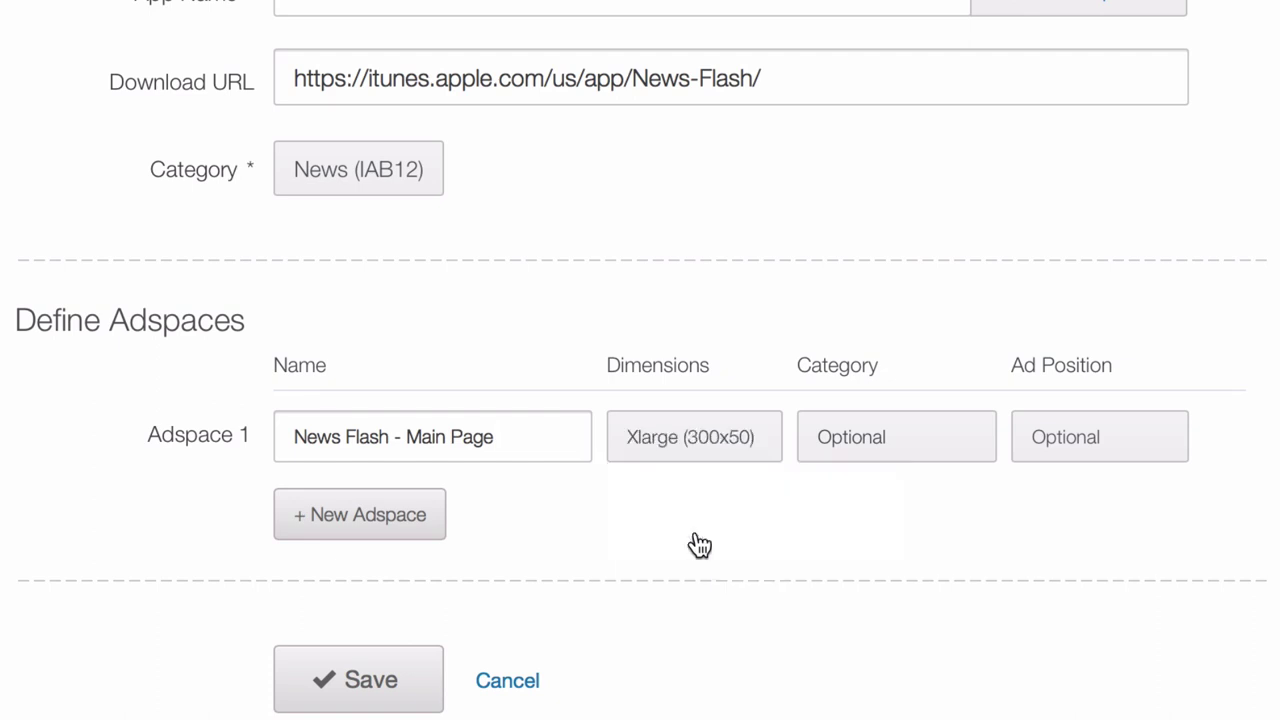
click(932, 458)
scroll(1045, 598, down, 15)
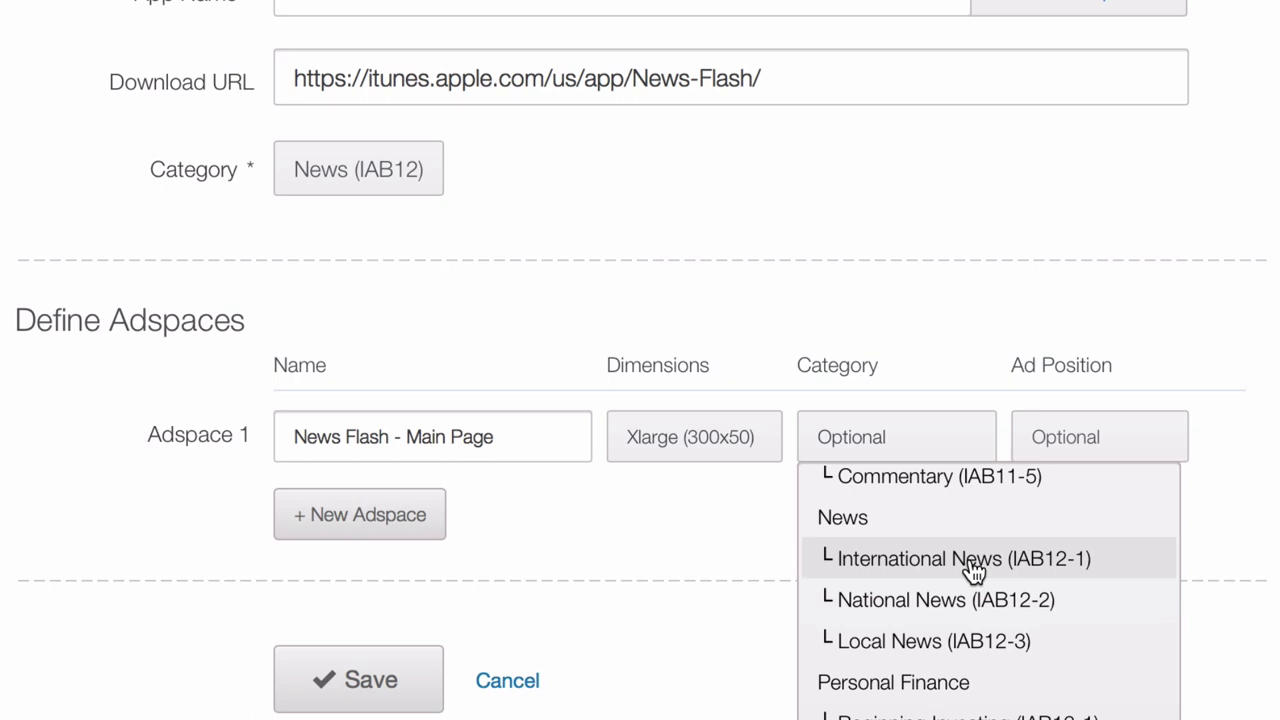
click(894, 562)
click(1120, 445)
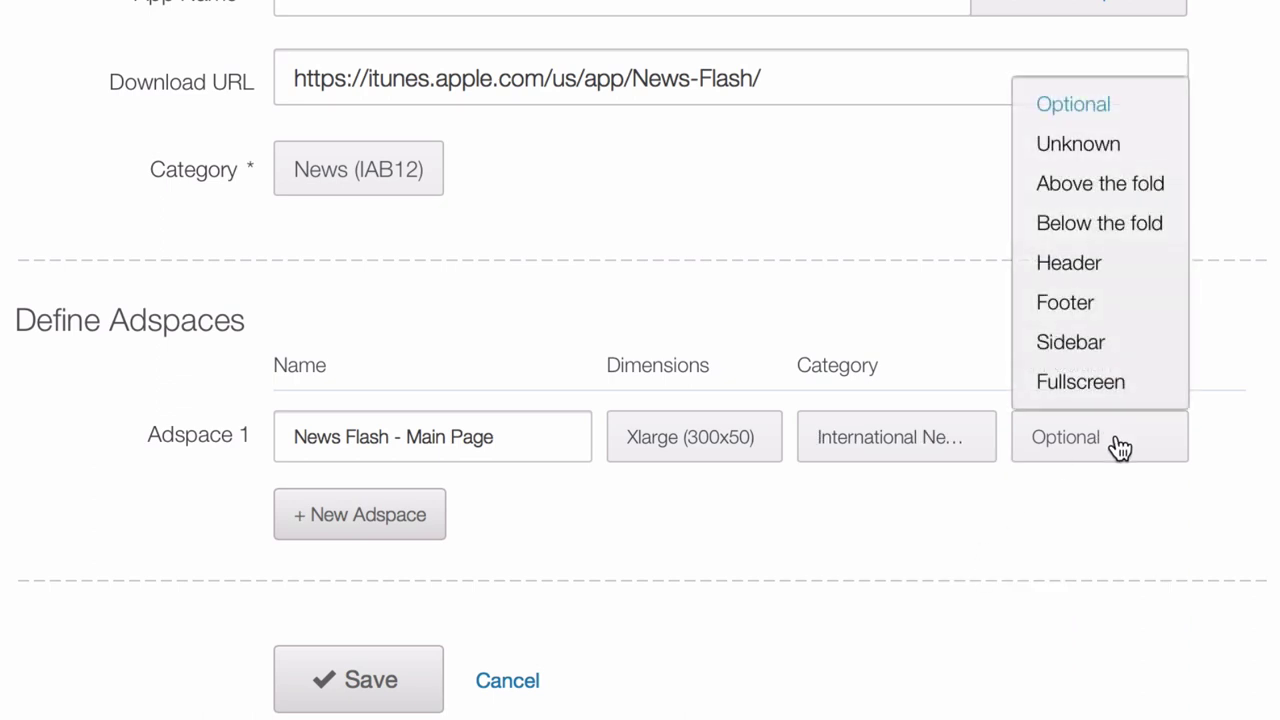
click(1130, 300)
scroll(764, 549, down, 3)
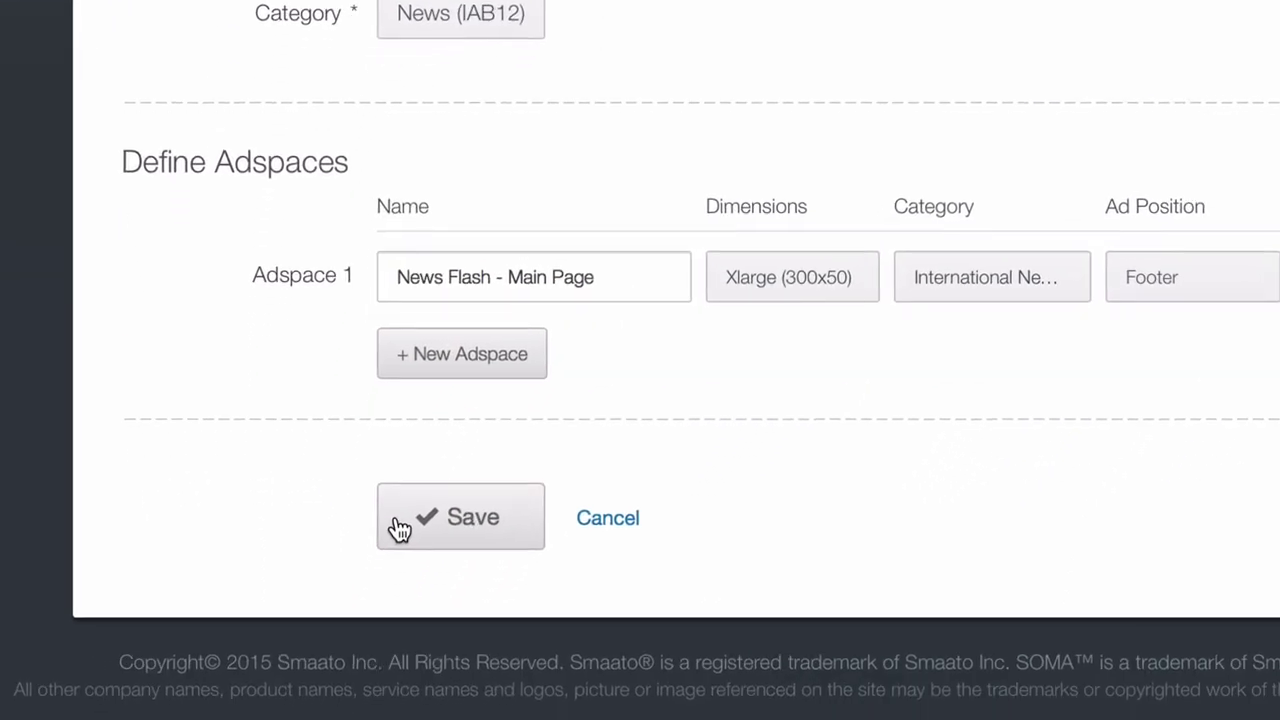
- Save News Flash, check its Ad Tags and API integration tabs, then close the dialog
click(424, 524)
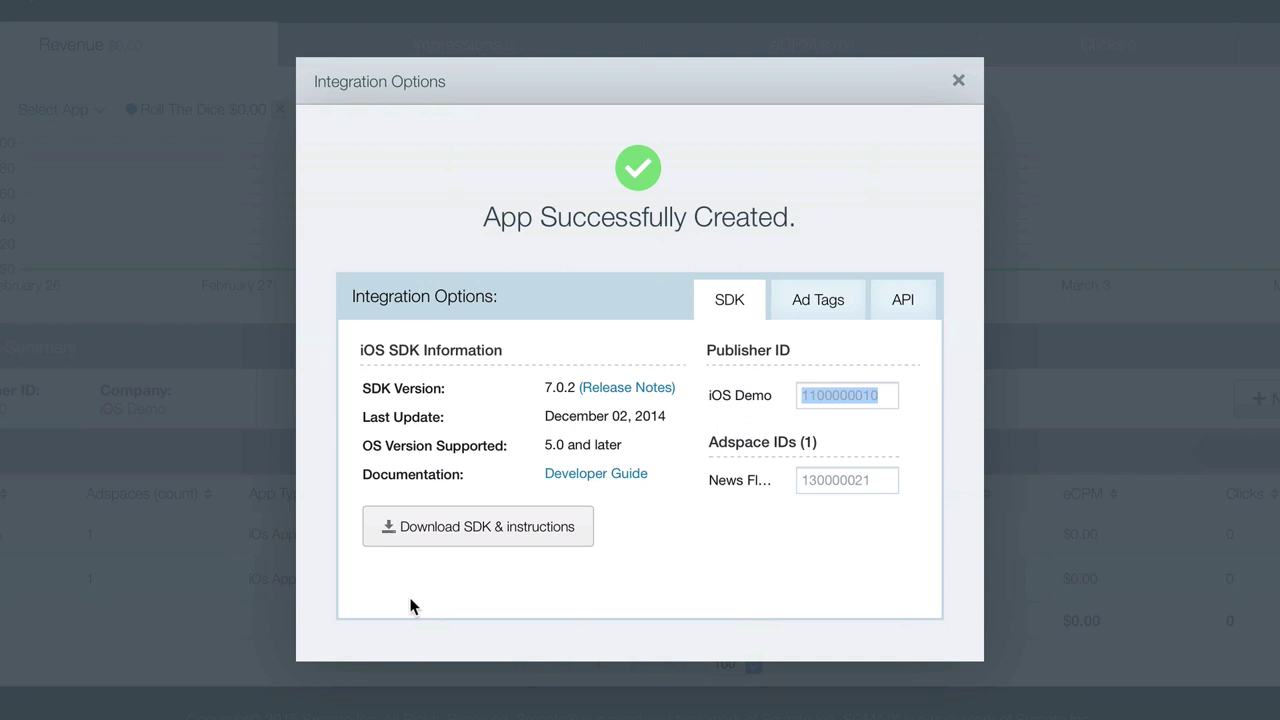
click(822, 303)
click(905, 313)
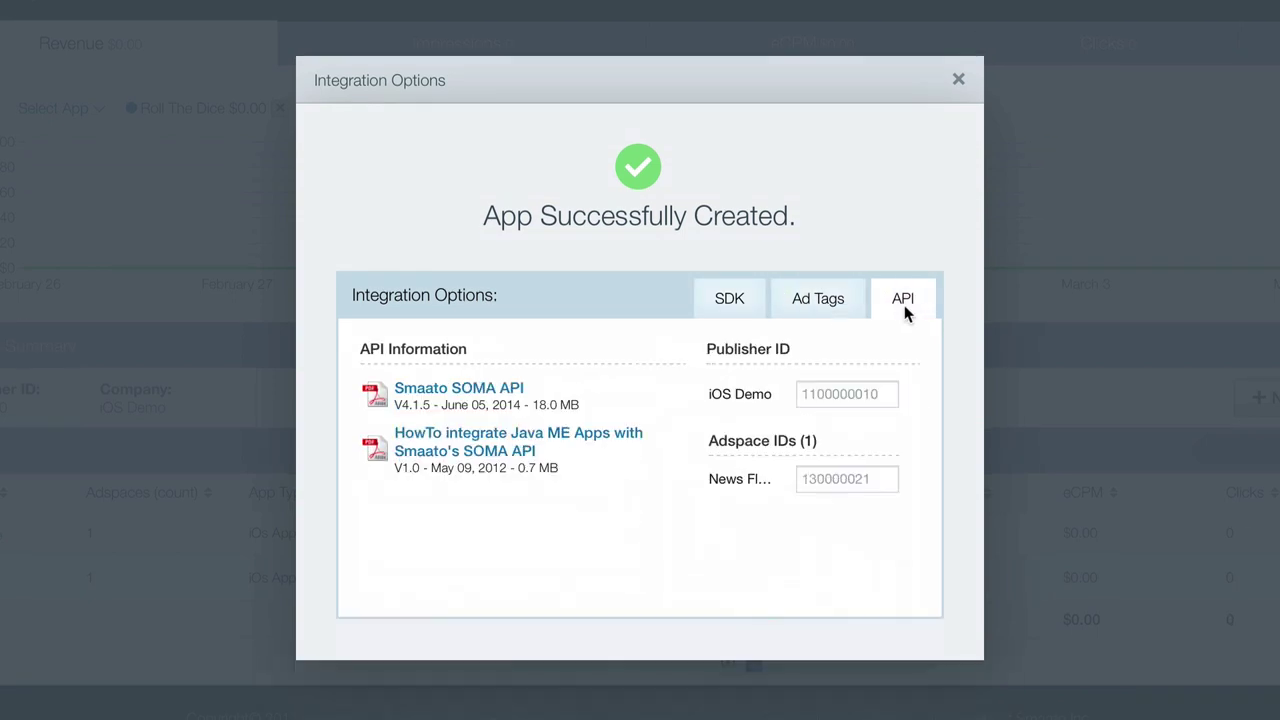
click(958, 88)
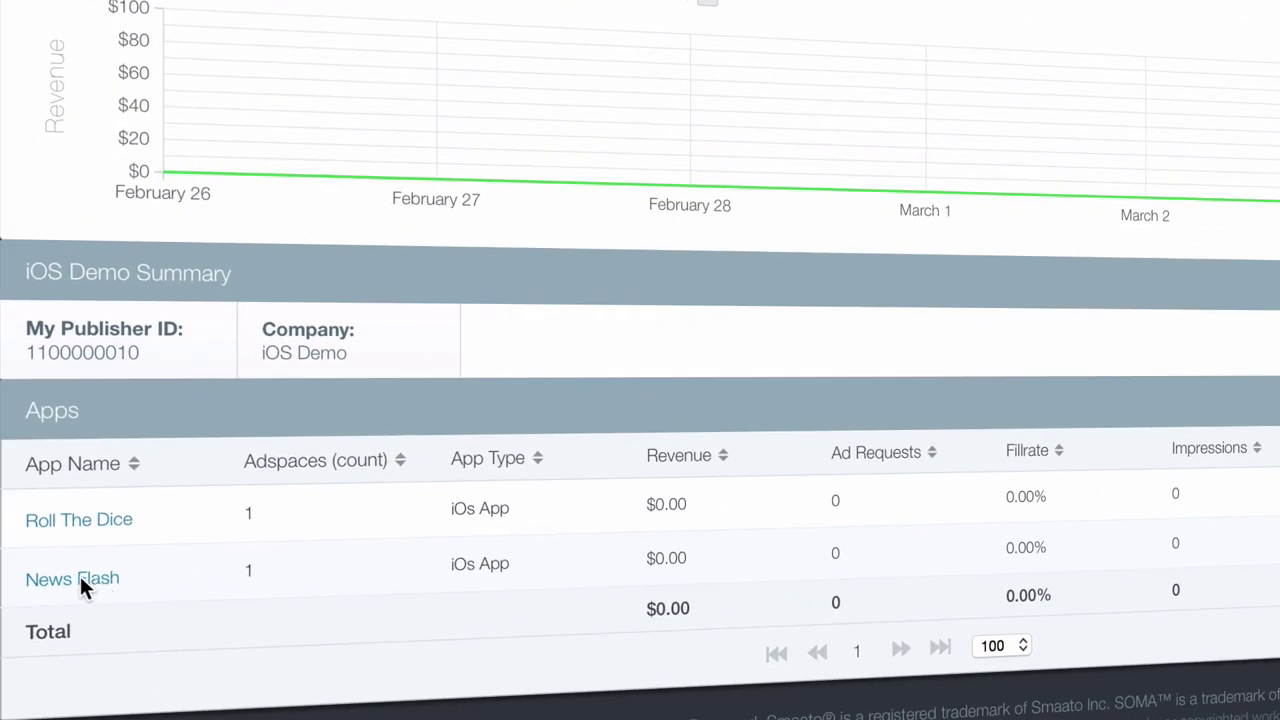
- Add and save a News Flash description promising the hottest international world news, sorted by topics
mouse_move(84, 588)
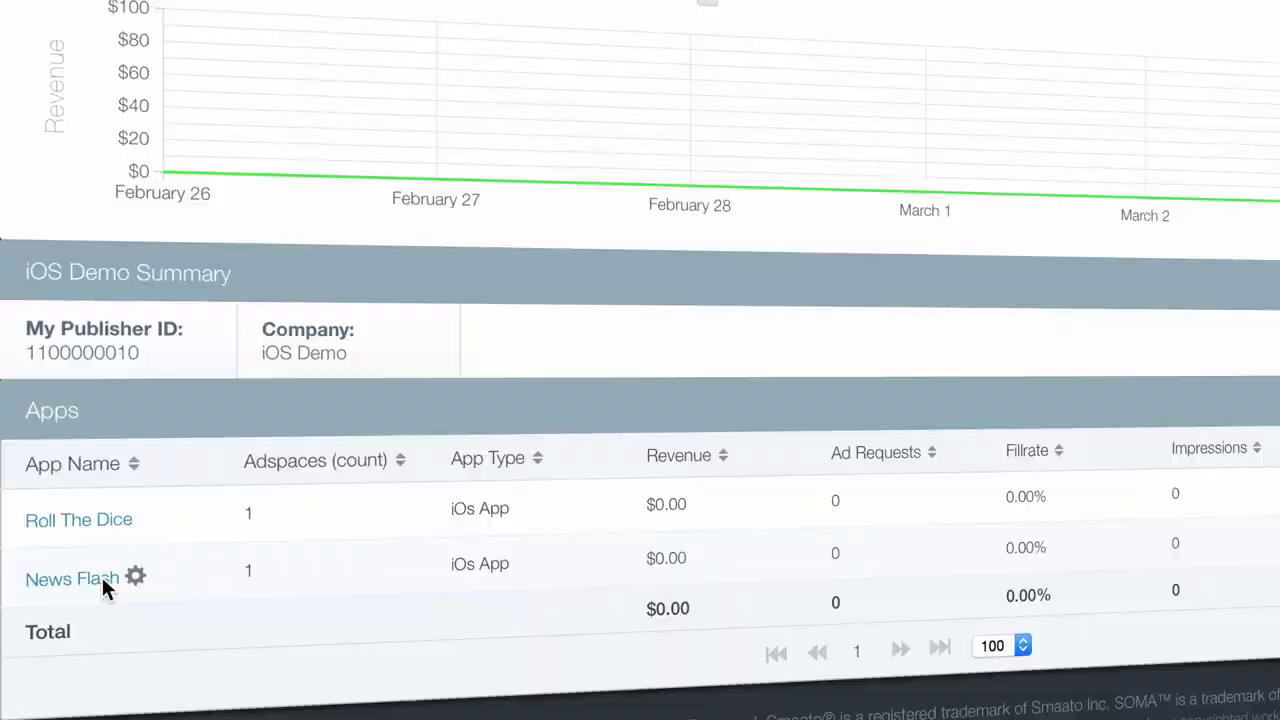
click(103, 580)
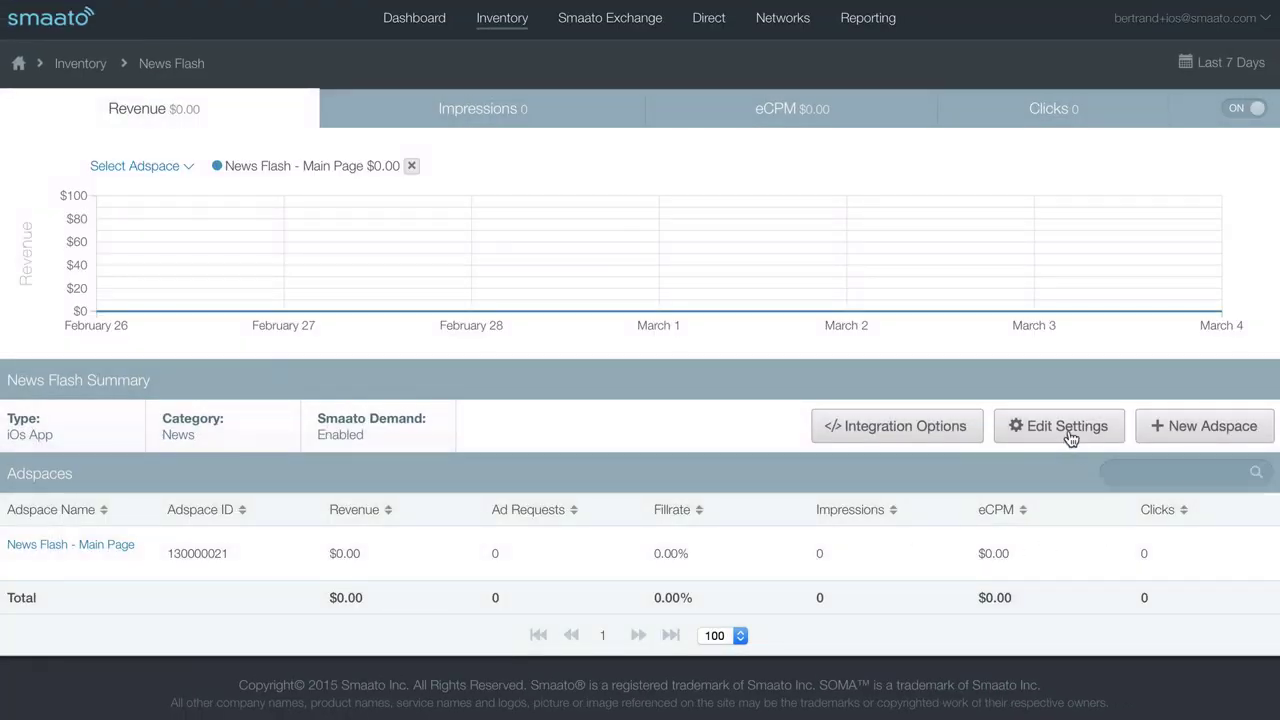
click(1068, 440)
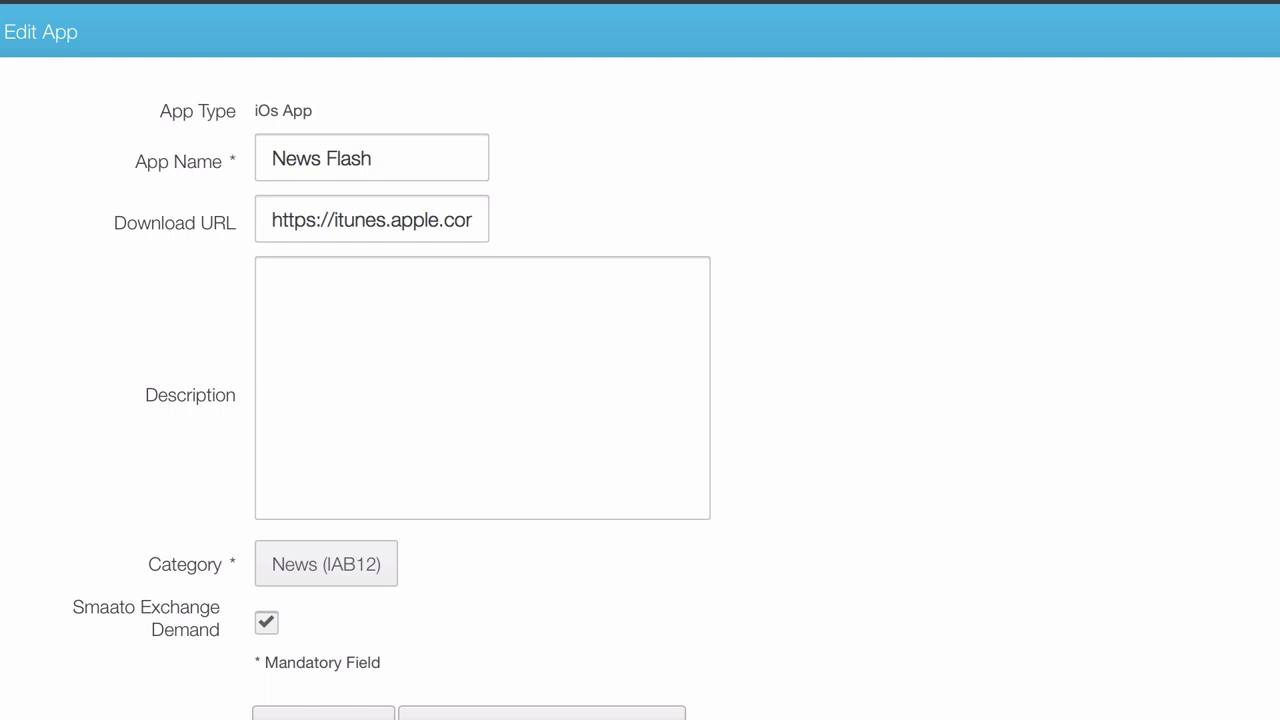
click(431, 317)
text(News Flash brings you all the hottest international world news - sorted only by topics. Decide what you want to read!)
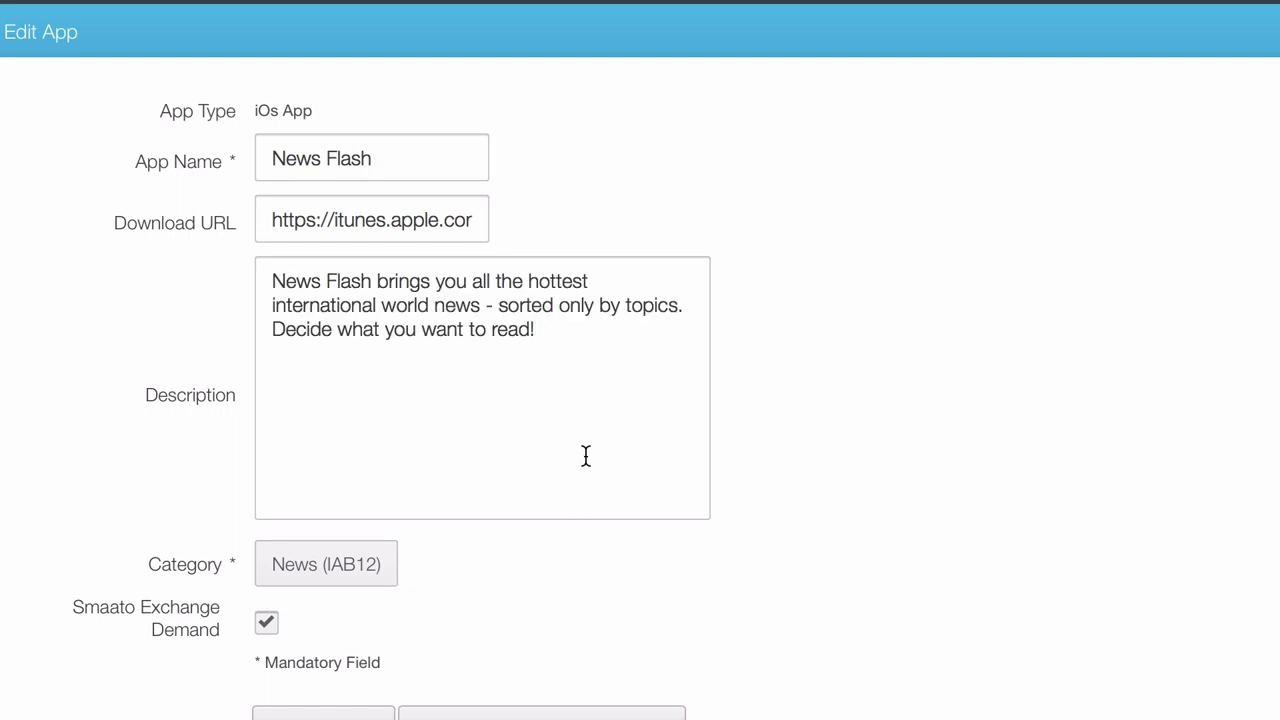
click(323, 714)
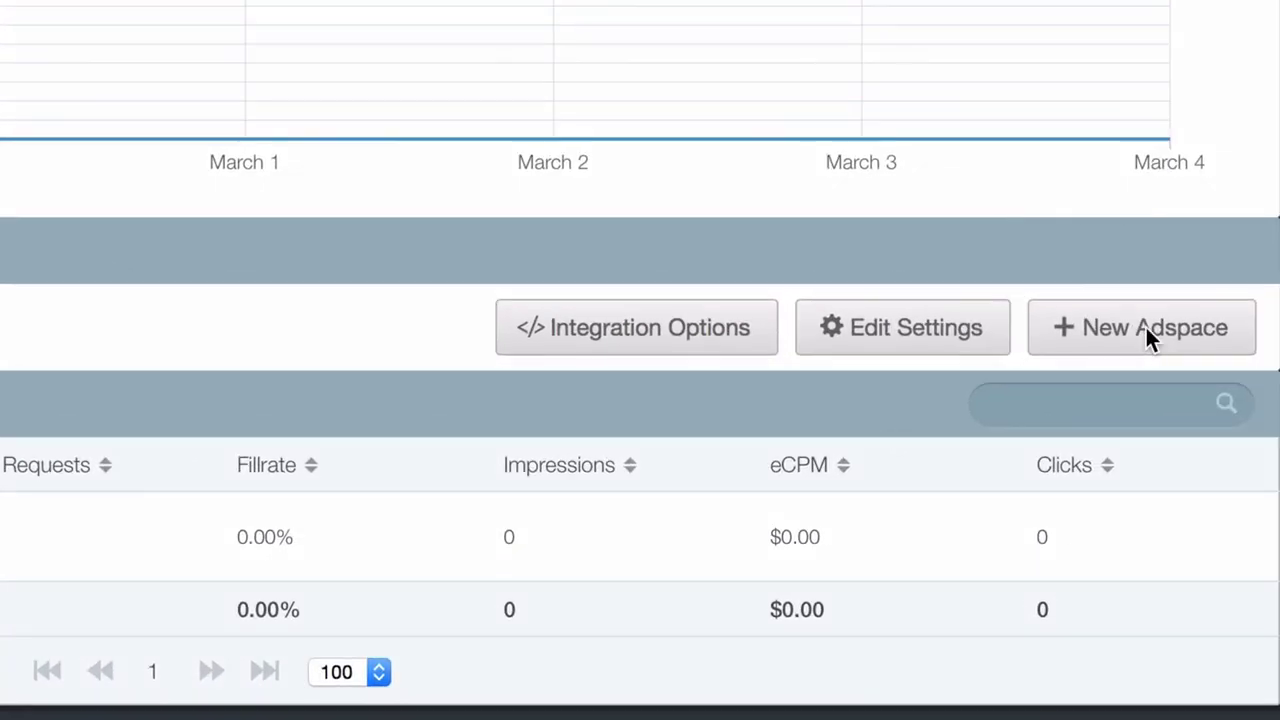
- Create a new adspace 'News Flash - Sports Section' described as 'International Sports News'
click(1146, 330)
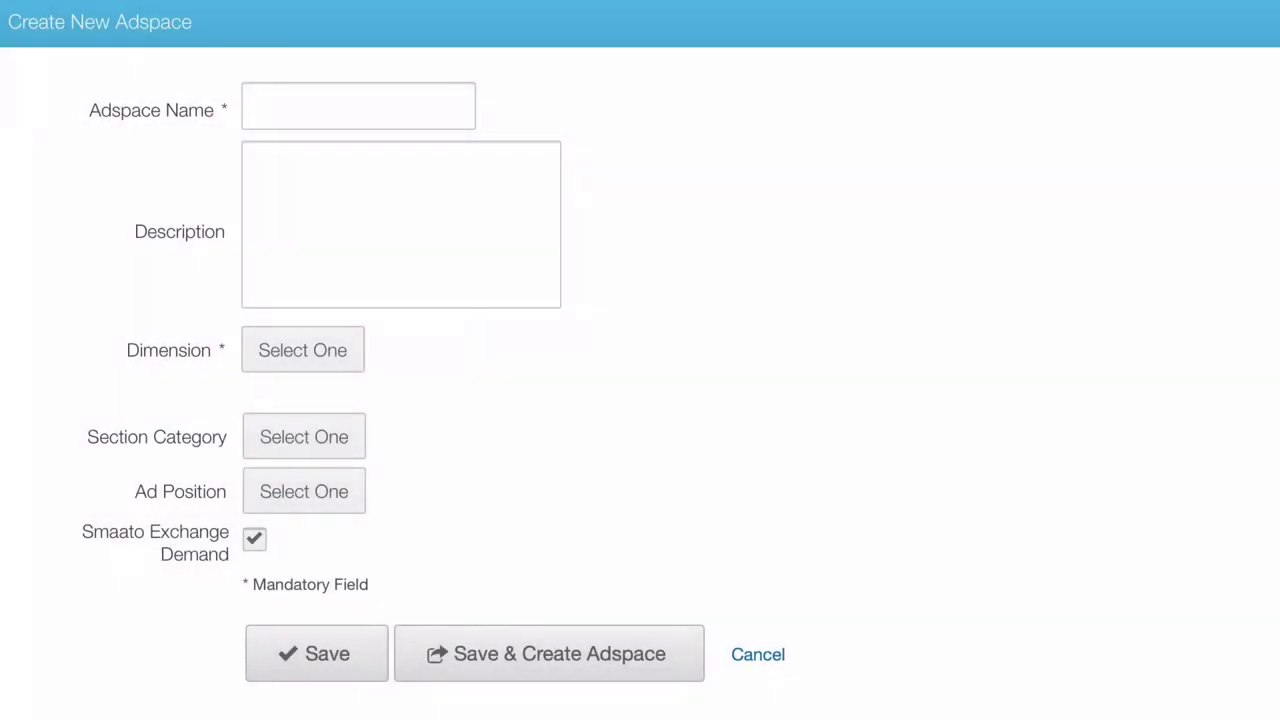
click(393, 106)
text(News Flash - Sports Section)
click(308, 177)
text(International Sports News)
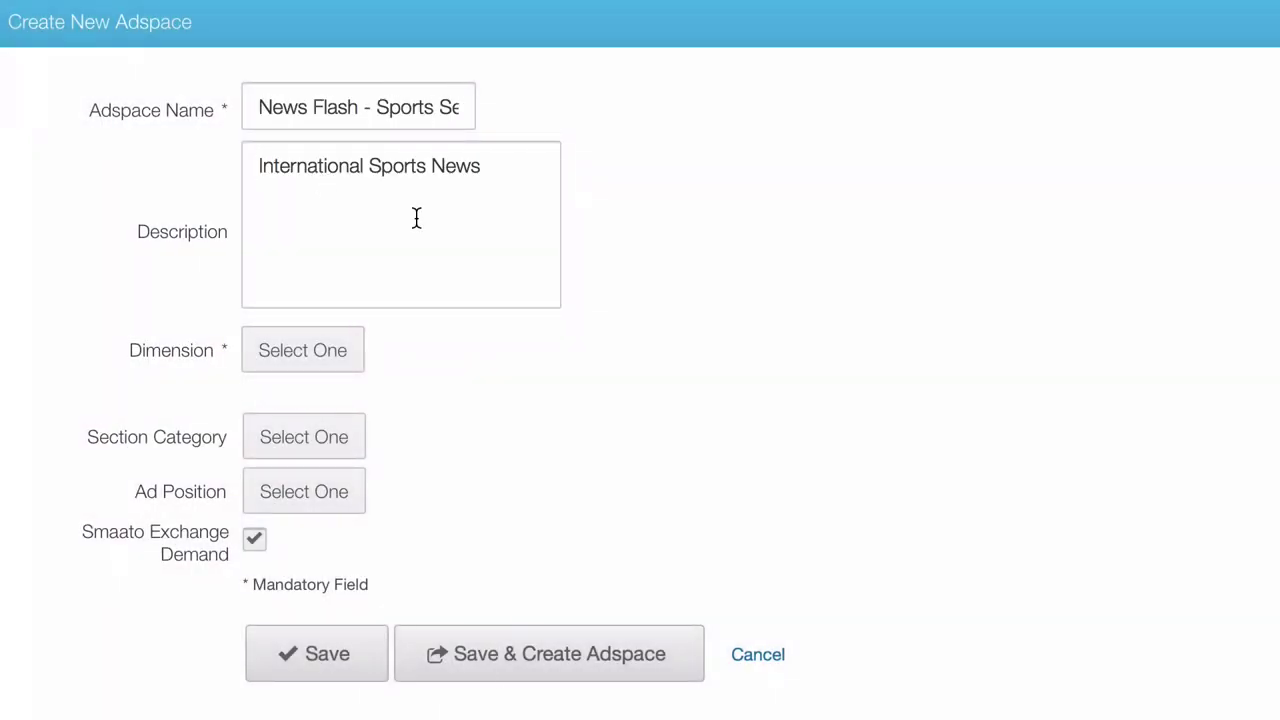
- Give it Xlarge (300x50) dimensions, Sports (IAB17) category and Footer position, and save
click(303, 350)
click(345, 472)
click(323, 440)
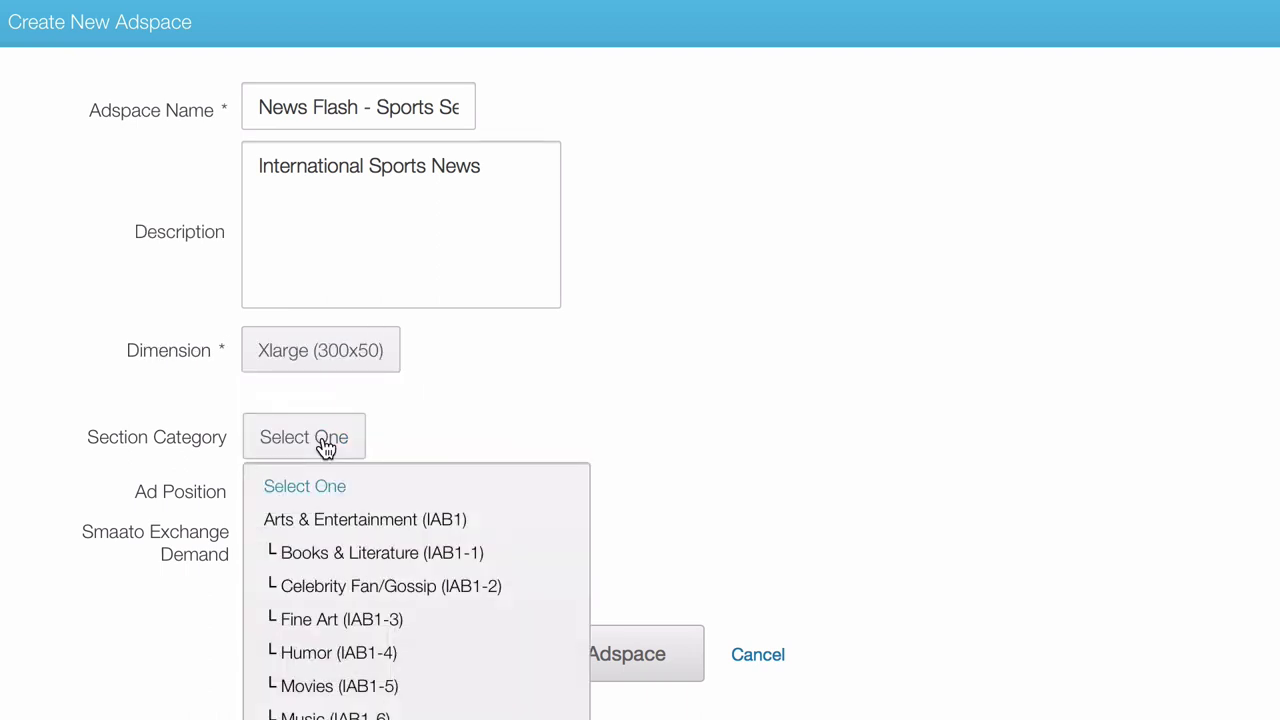
scroll(388, 585, down, 10)
scroll(388, 585, down, 5)
scroll(380, 586, up, 1)
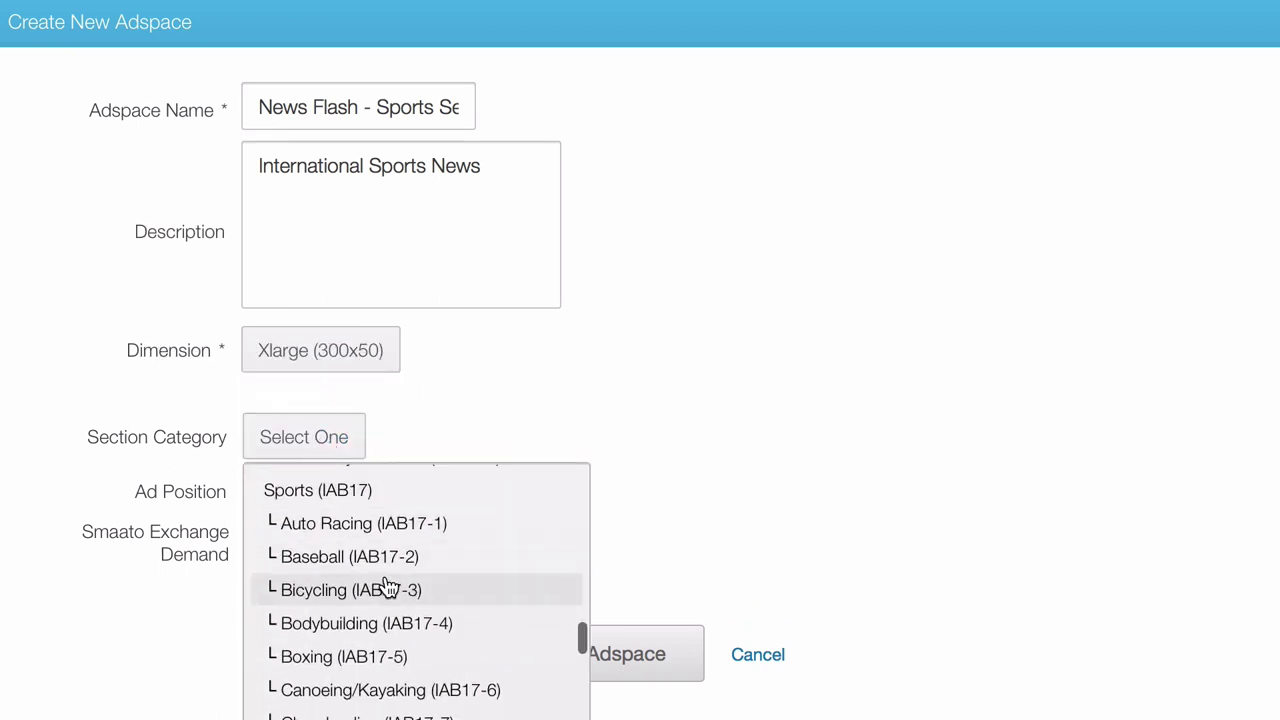
click(367, 490)
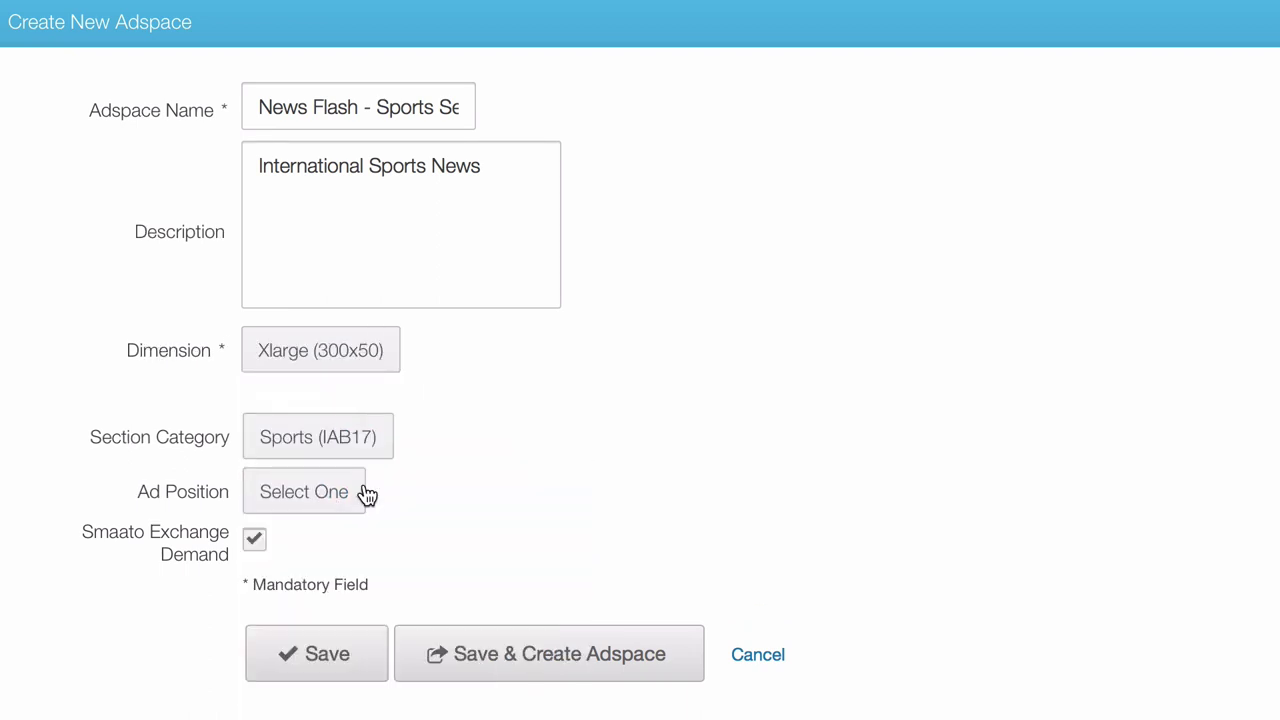
click(314, 498)
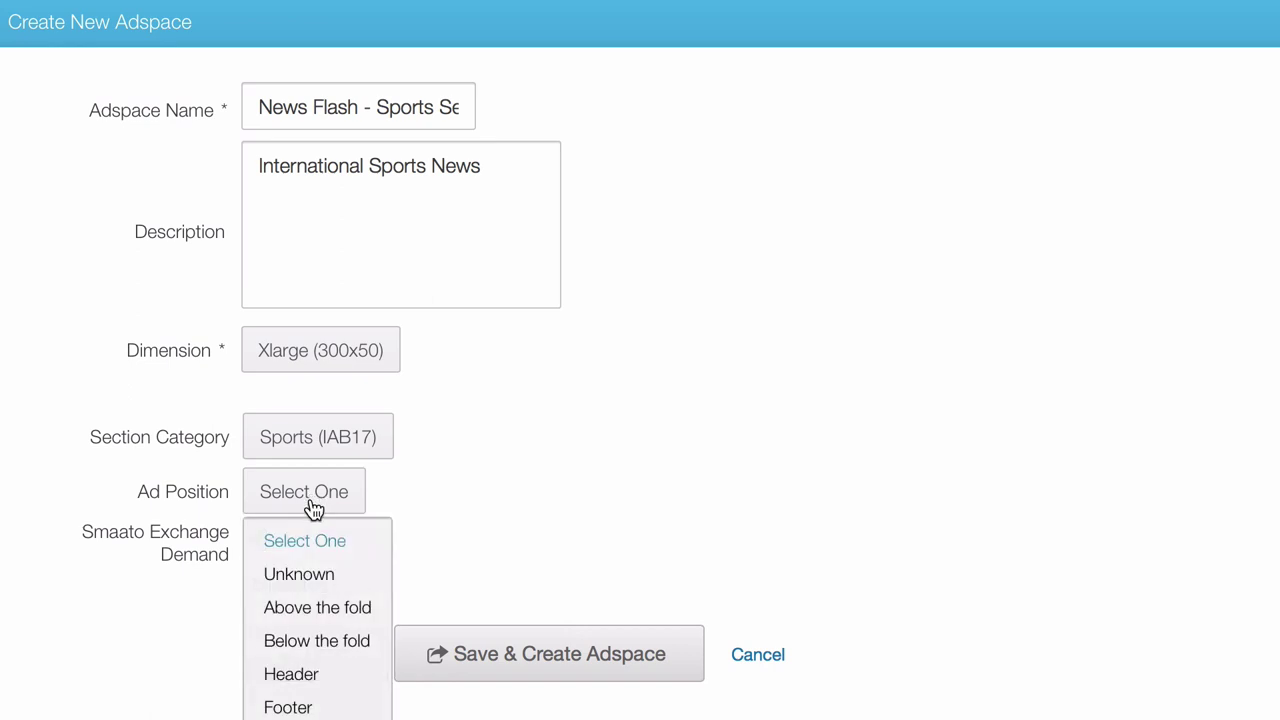
click(321, 710)
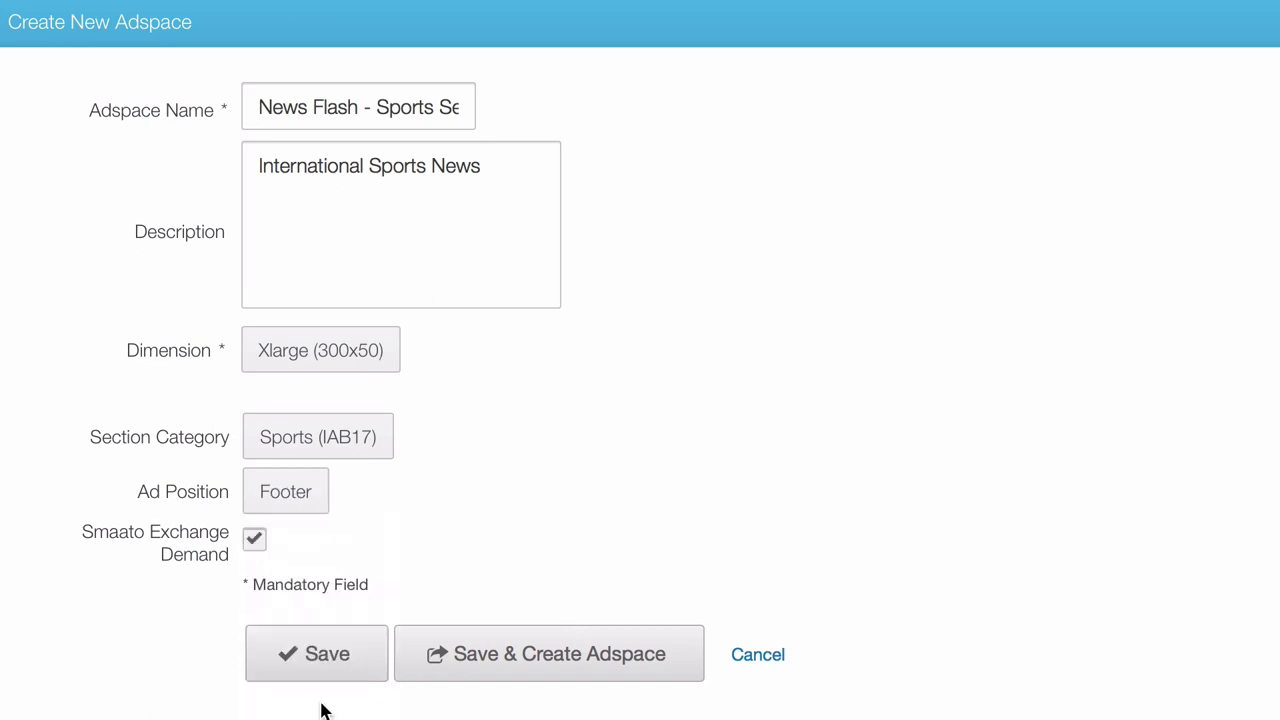
click(330, 664)
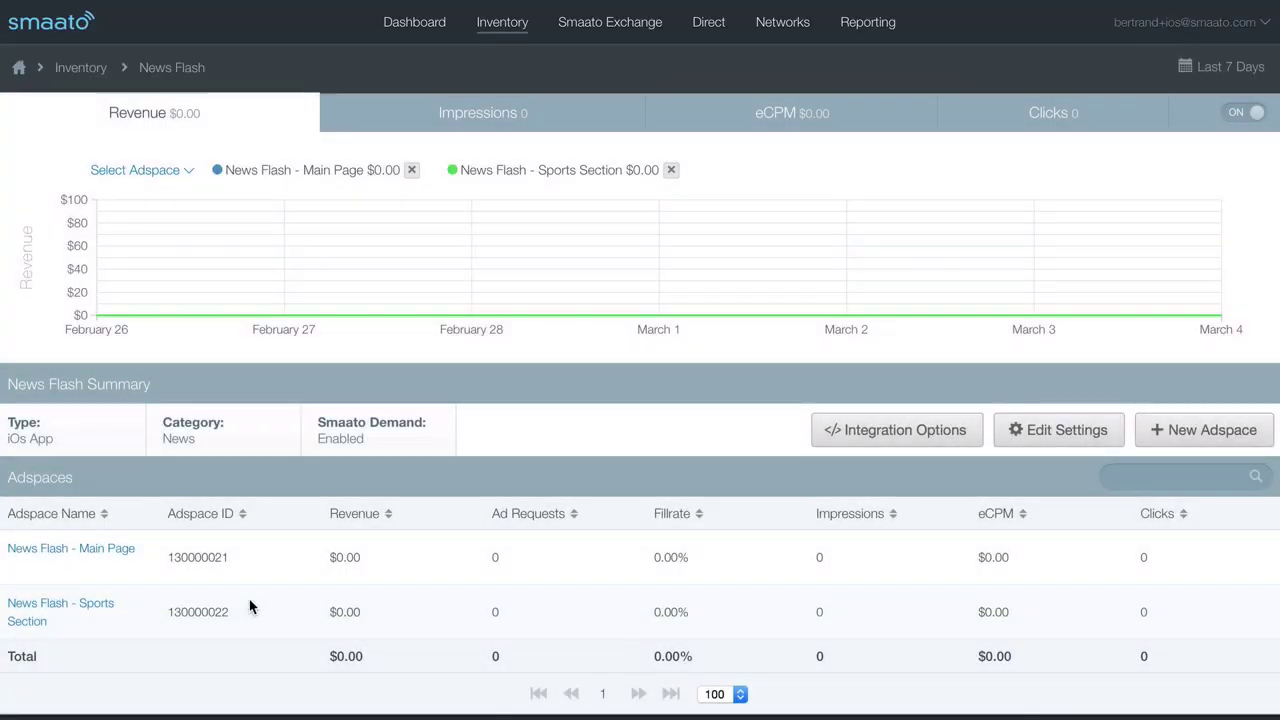
- Open the News Flash - Sports Section adspace, then pause and resume its default exchange line item
mouse_move(80, 612)
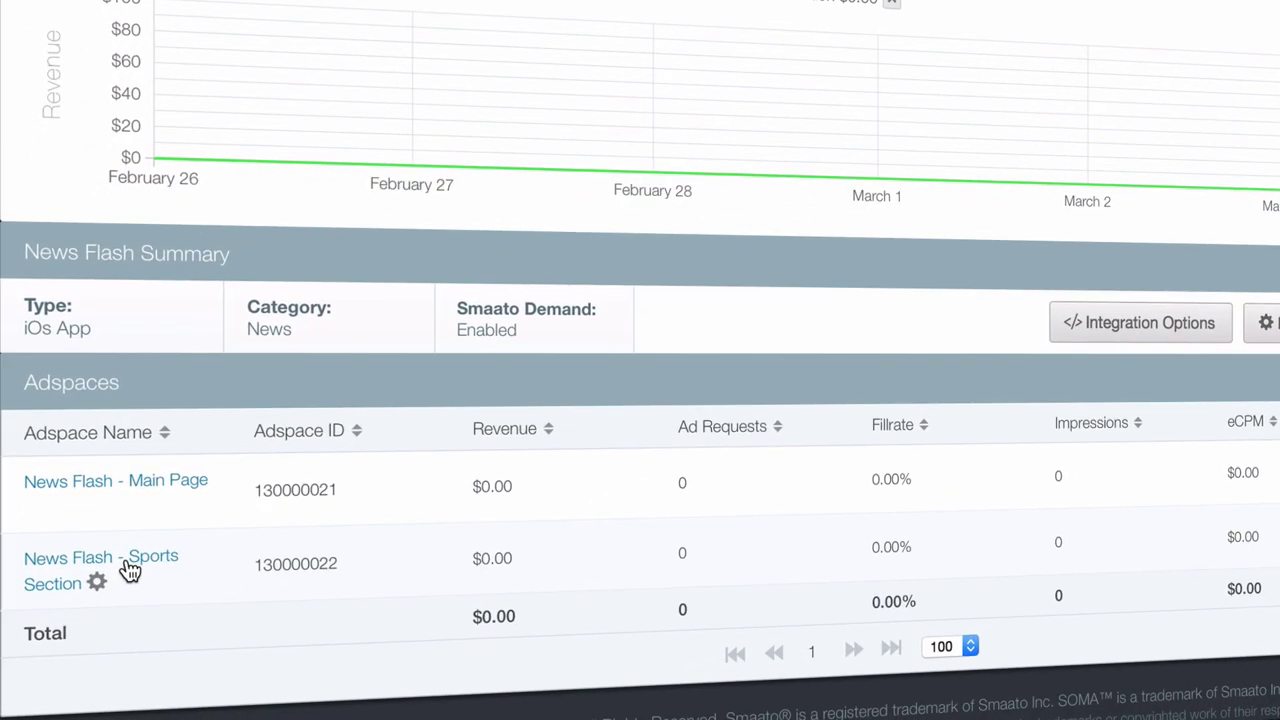
click(126, 563)
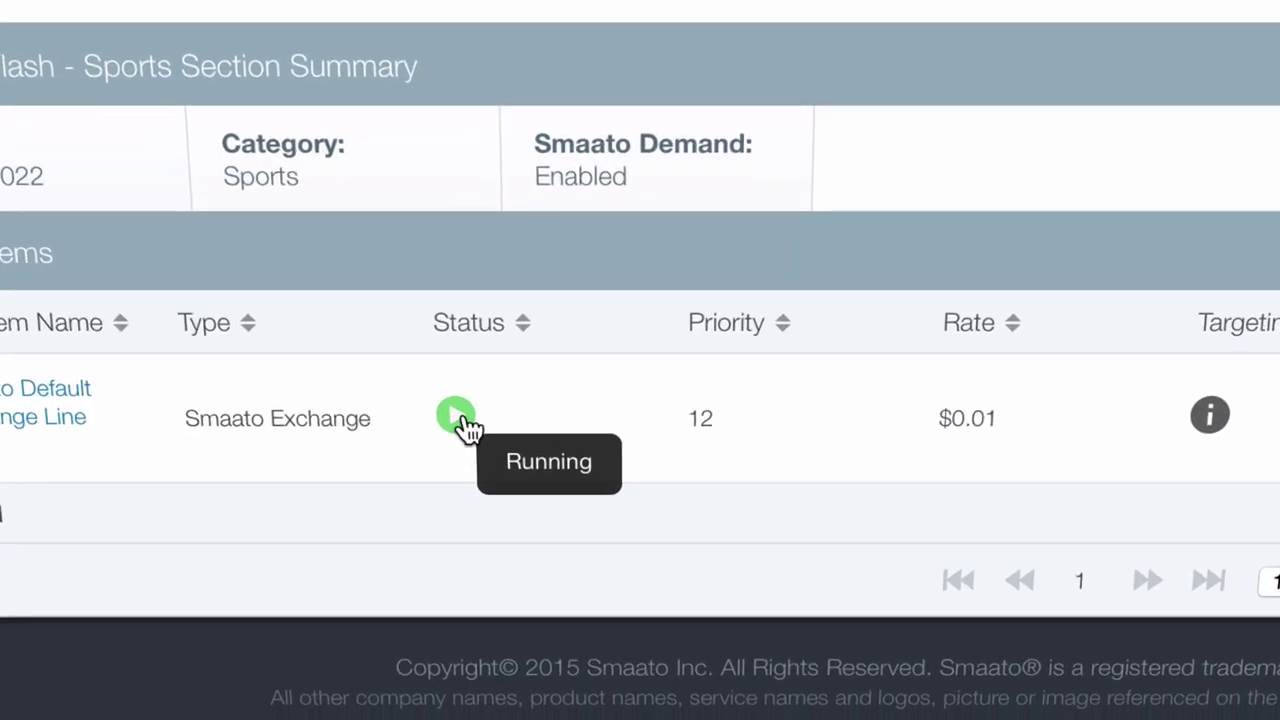
click(463, 418)
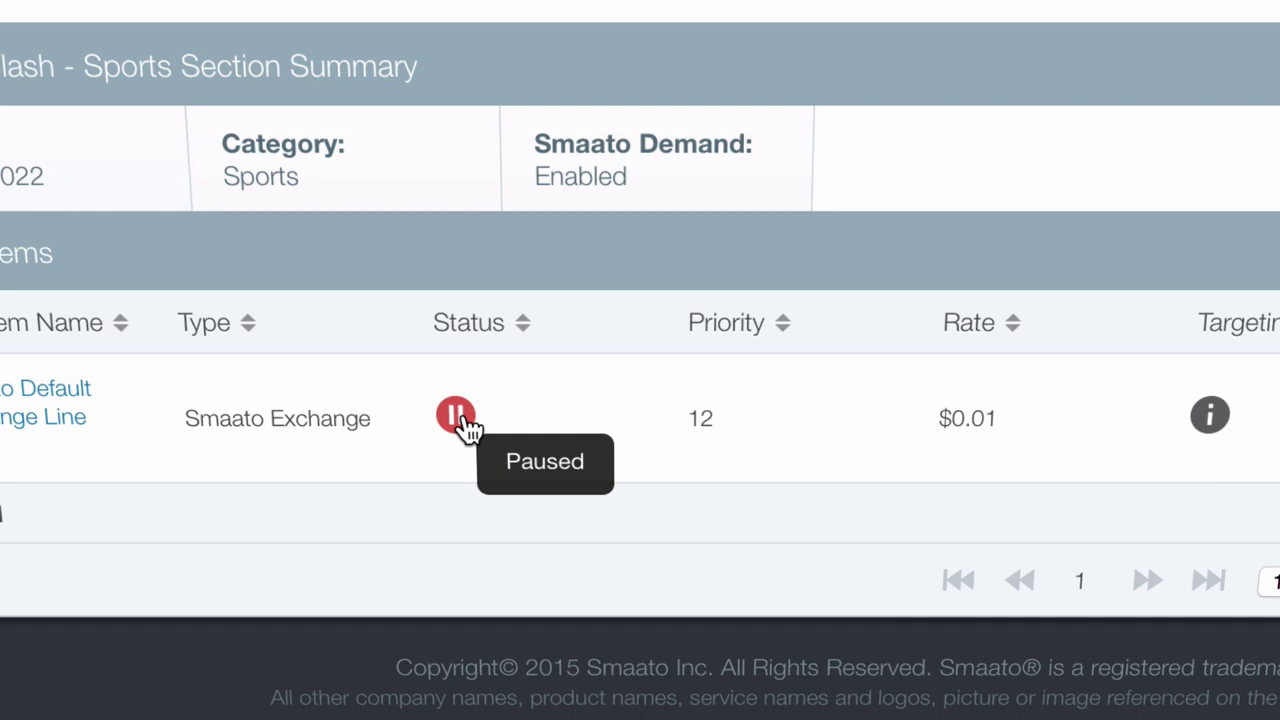
click(463, 418)
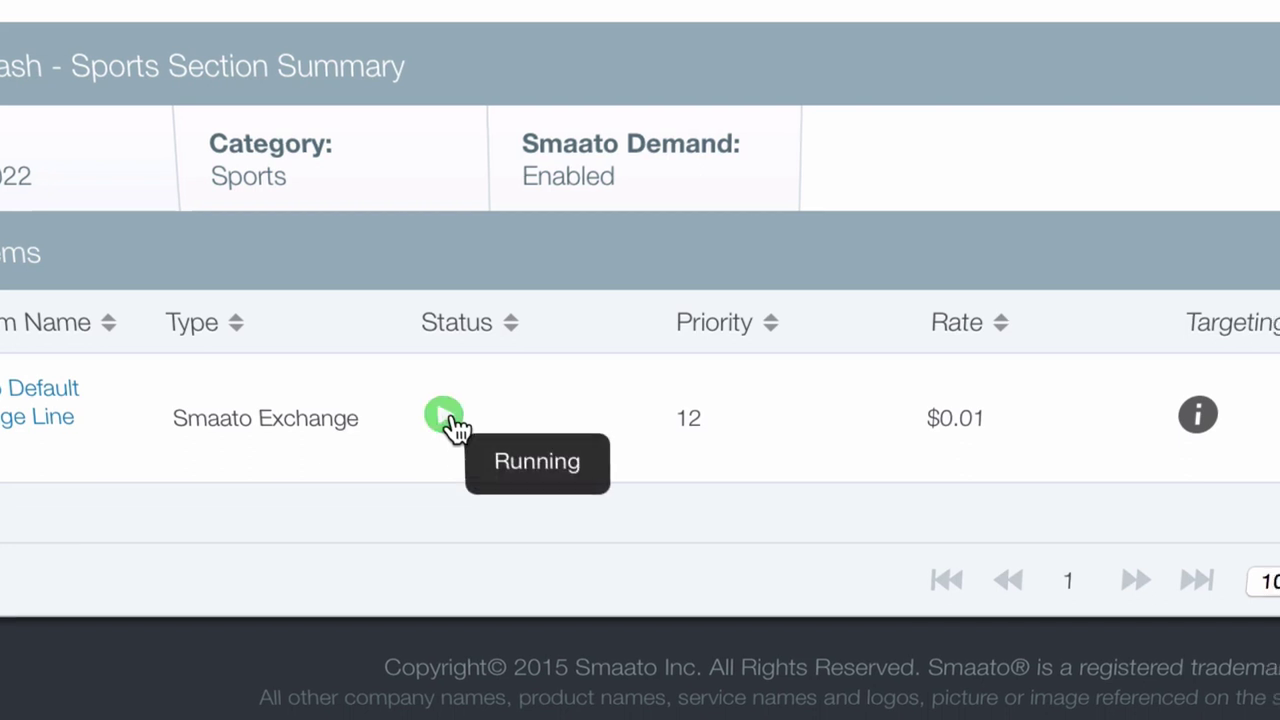
mouse_move(876, 407)
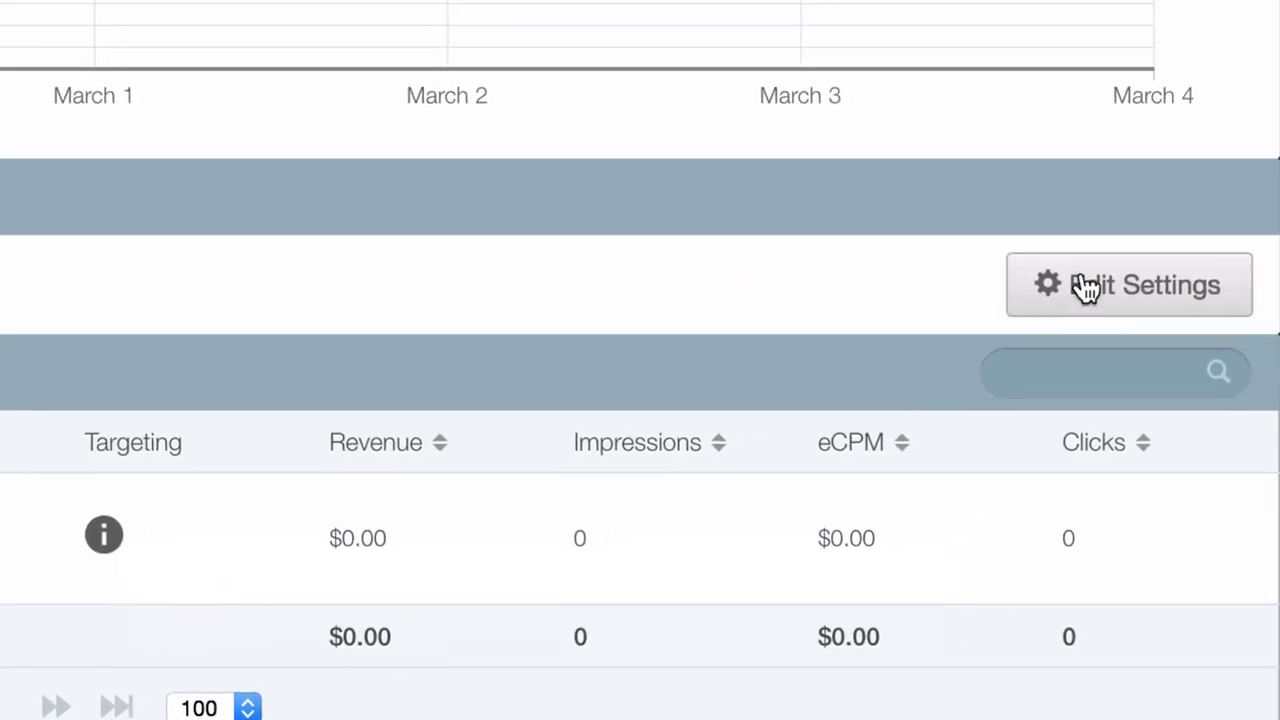
- Change the Sports Section adspace's ad position from Header to Footer and save
click(1086, 300)
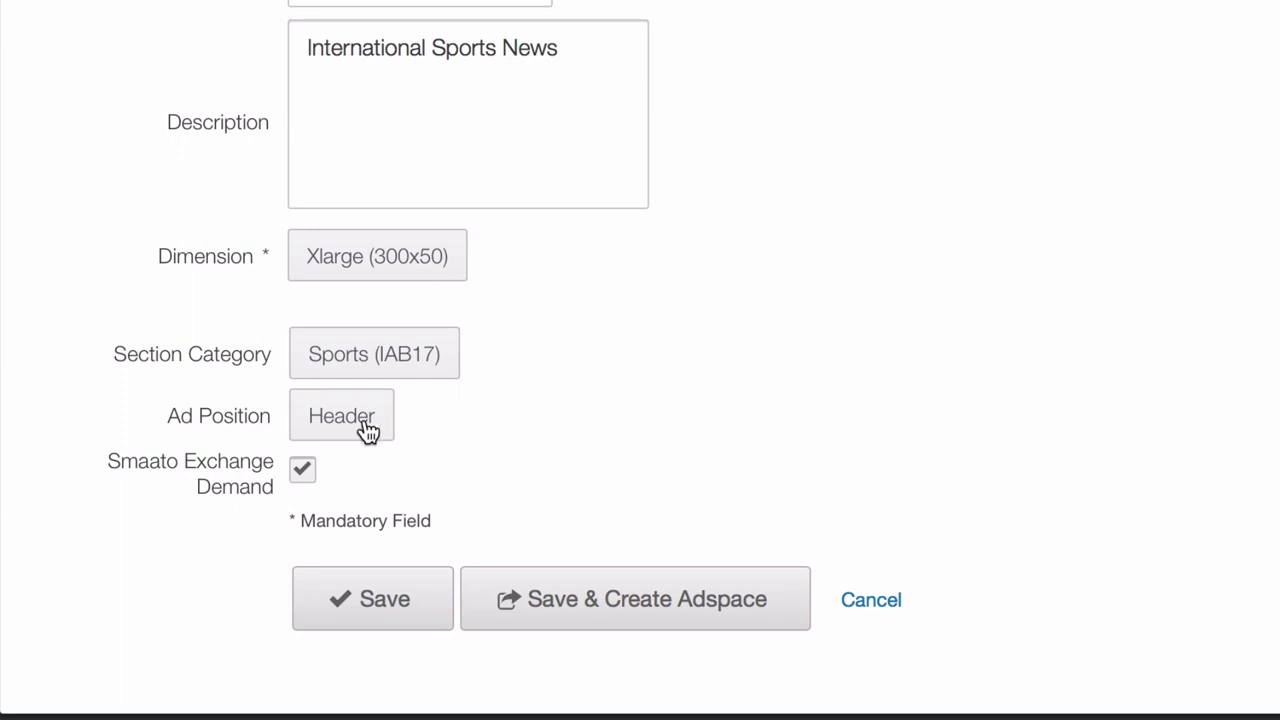
click(366, 428)
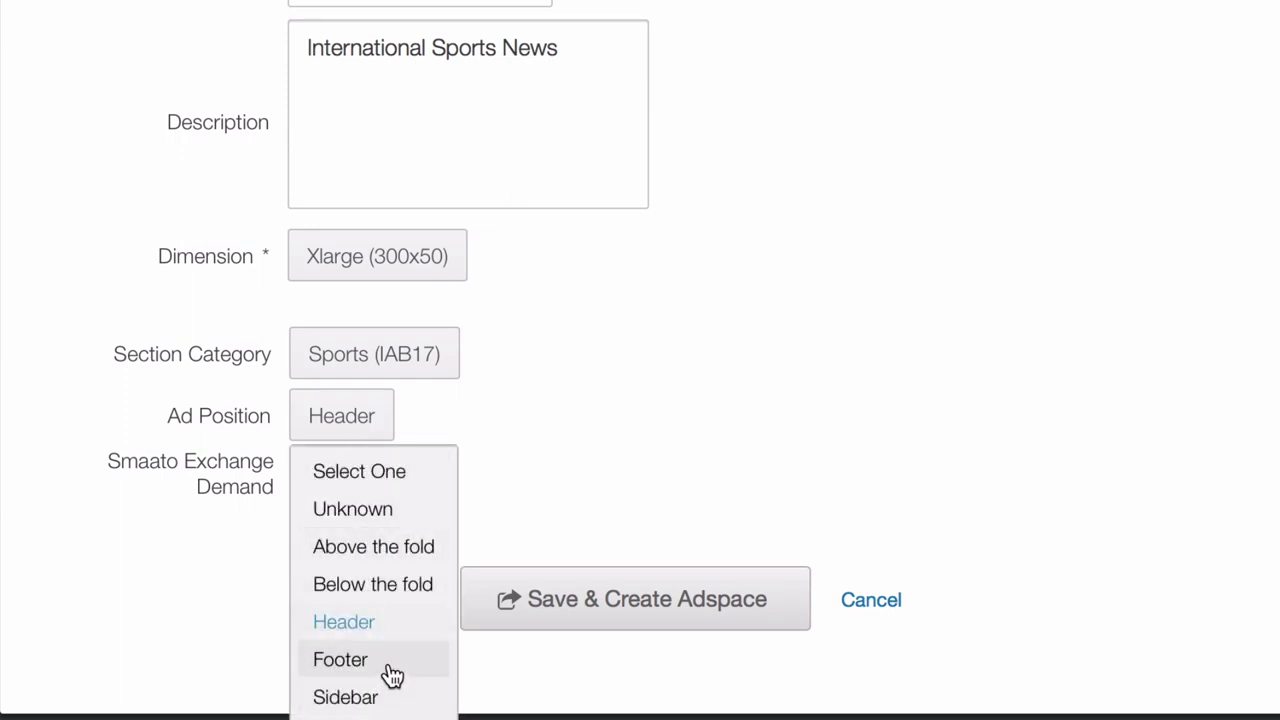
click(392, 676)
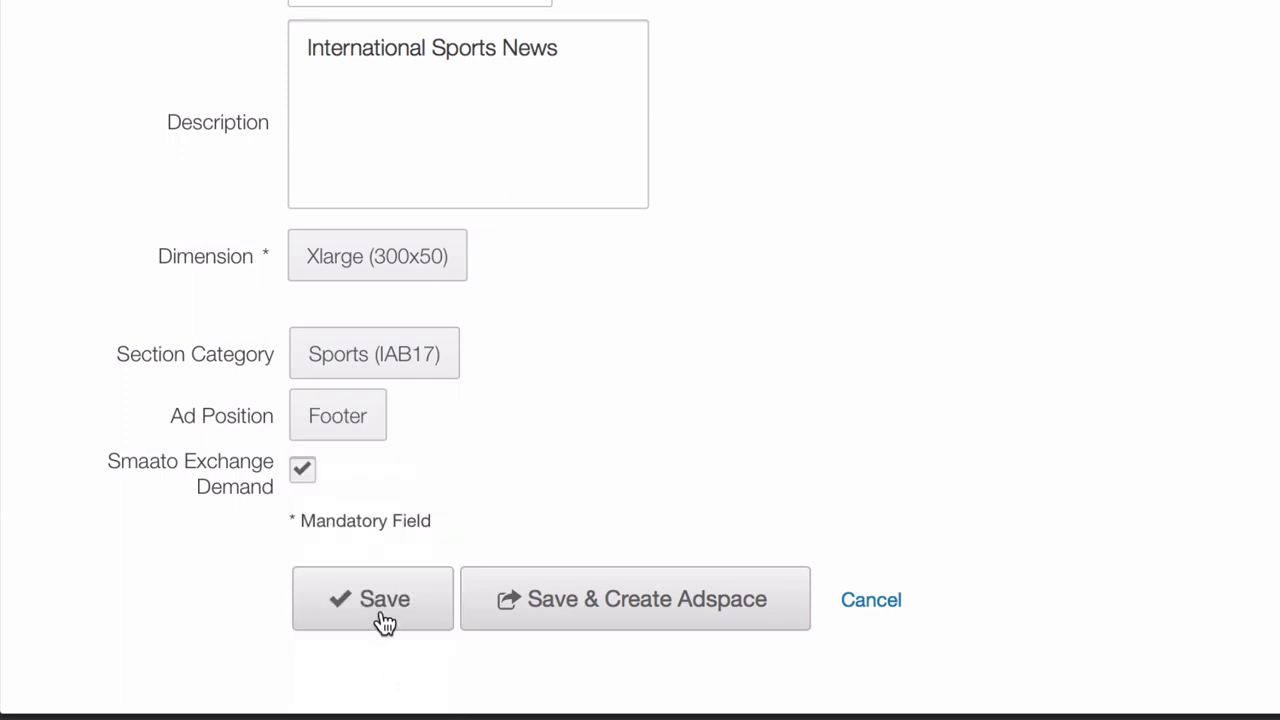
click(384, 612)
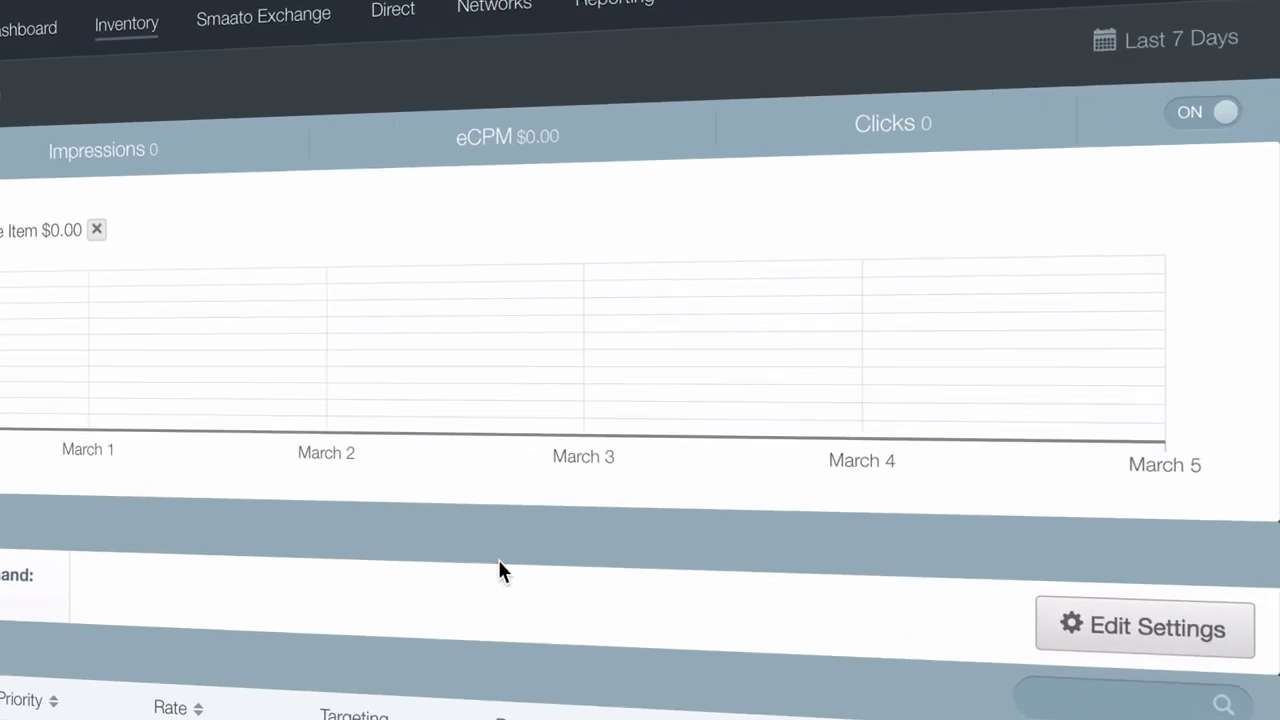
- Switch to the Smaato Wiki from the account menu
click(1184, 22)
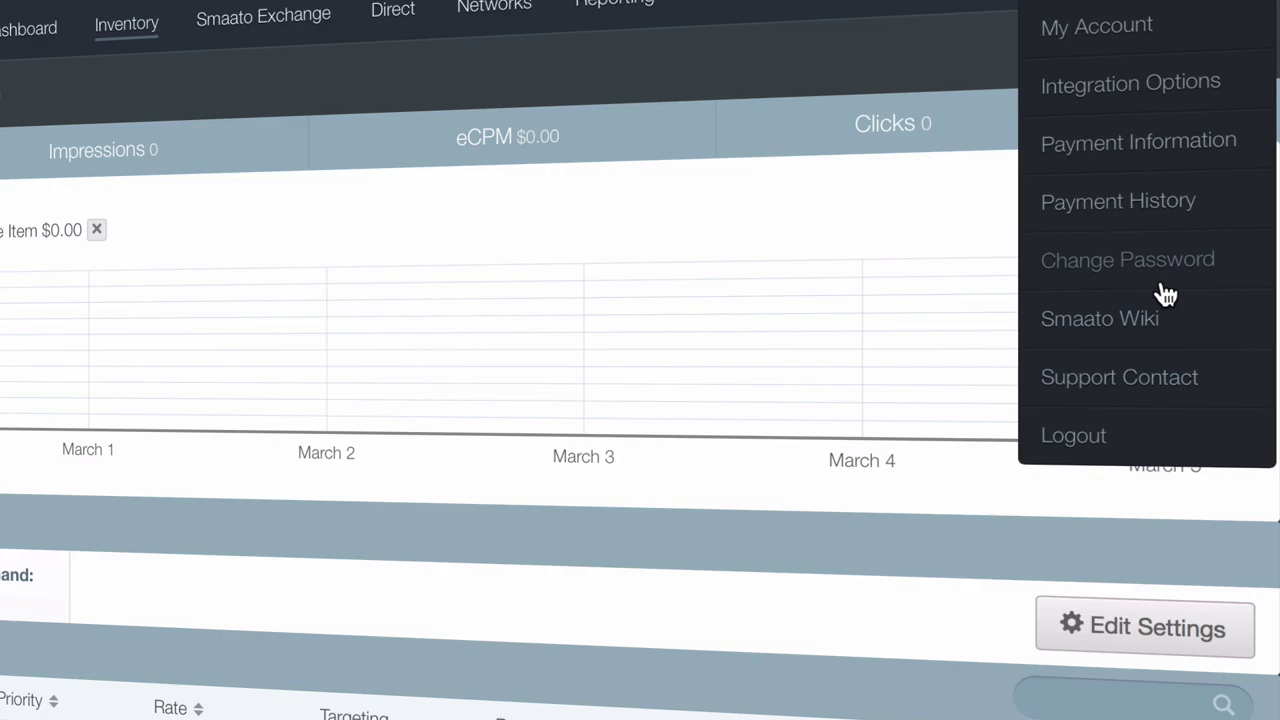
click(1156, 322)
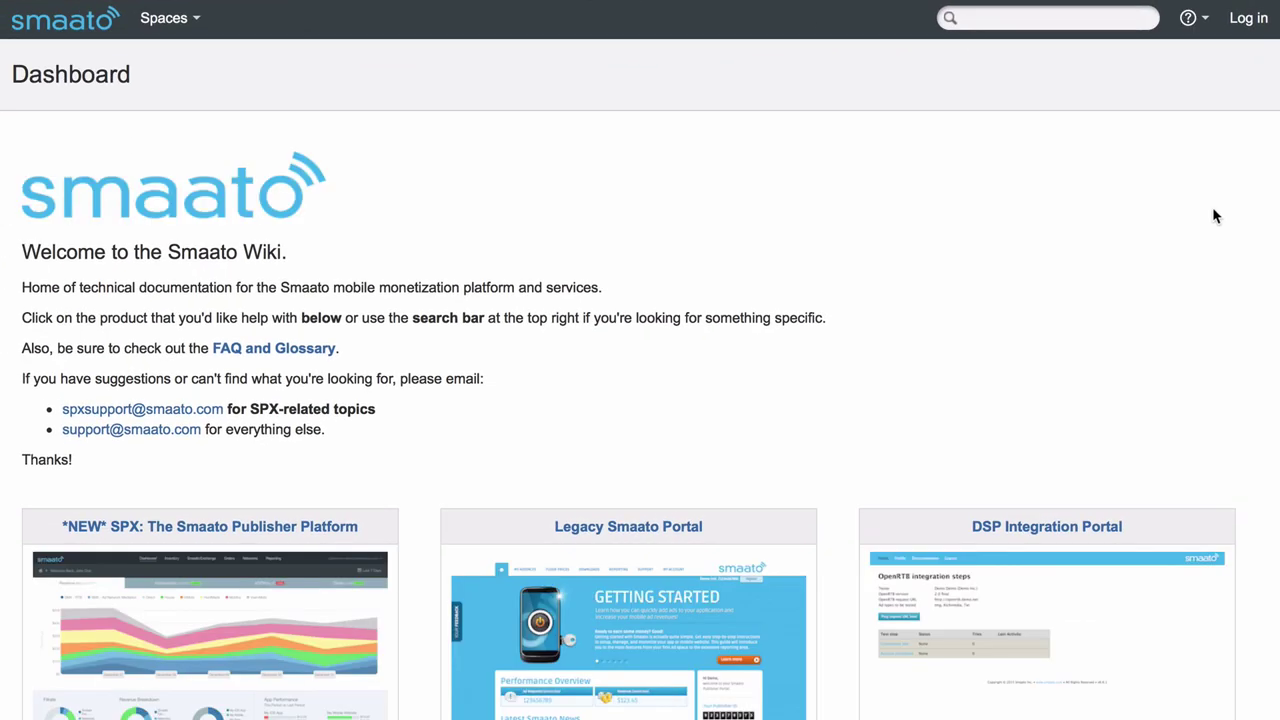